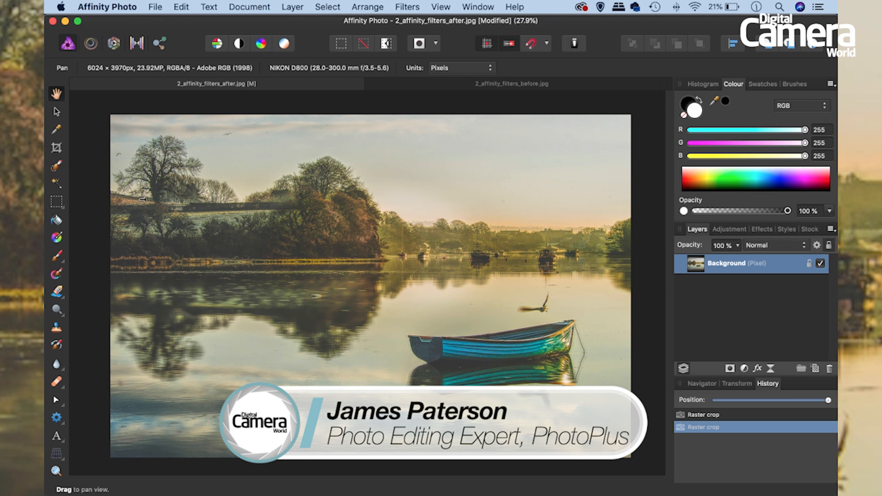
Duplicate the Background layer of 2_affinity_filters_before.jpg and rename the copy "haze removal"
click(559, 80)
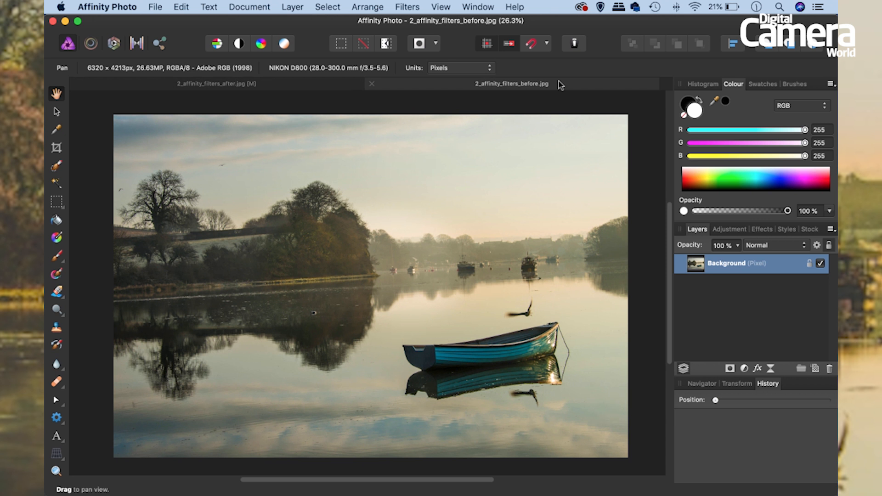
click(274, 85)
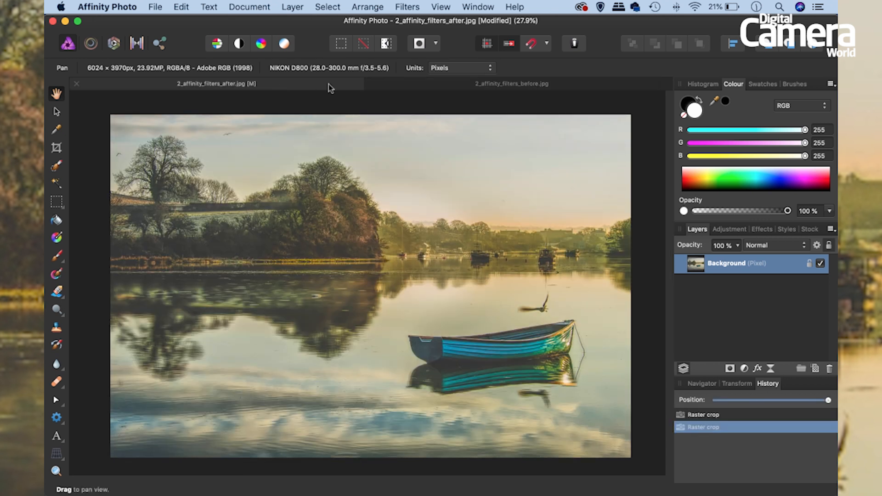
click(500, 82)
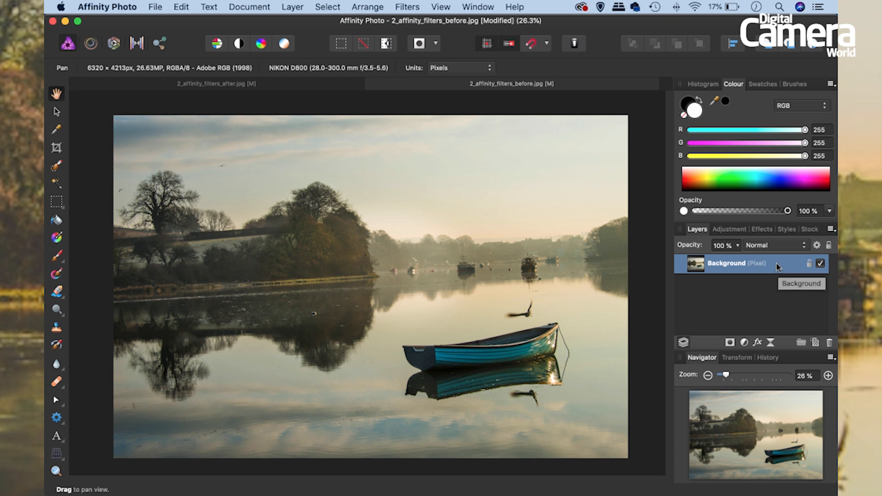
key(super+j)
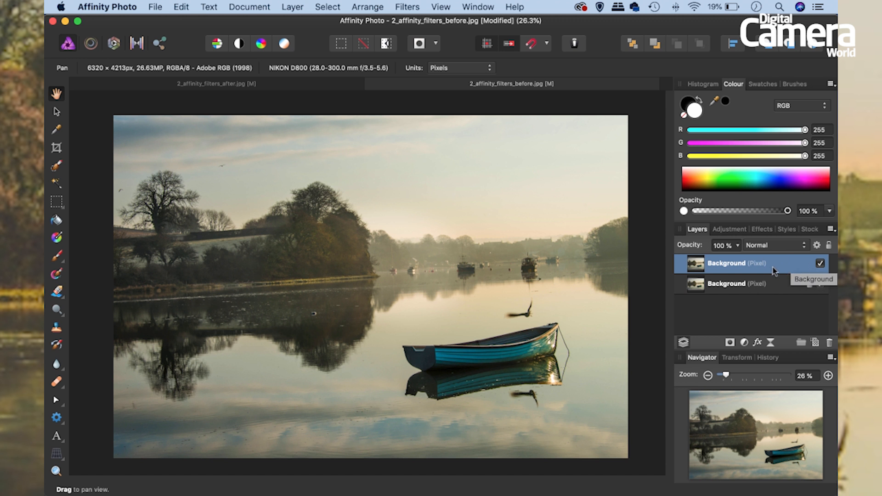
double_click(735, 261)
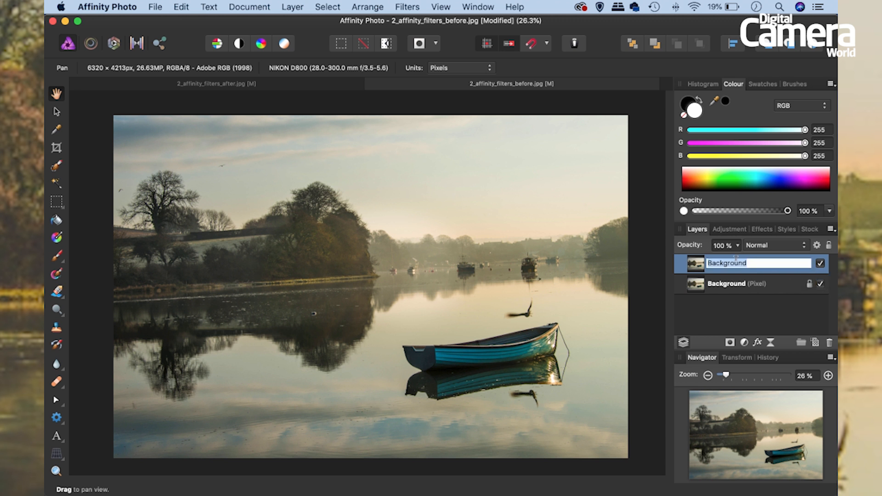
text(h)
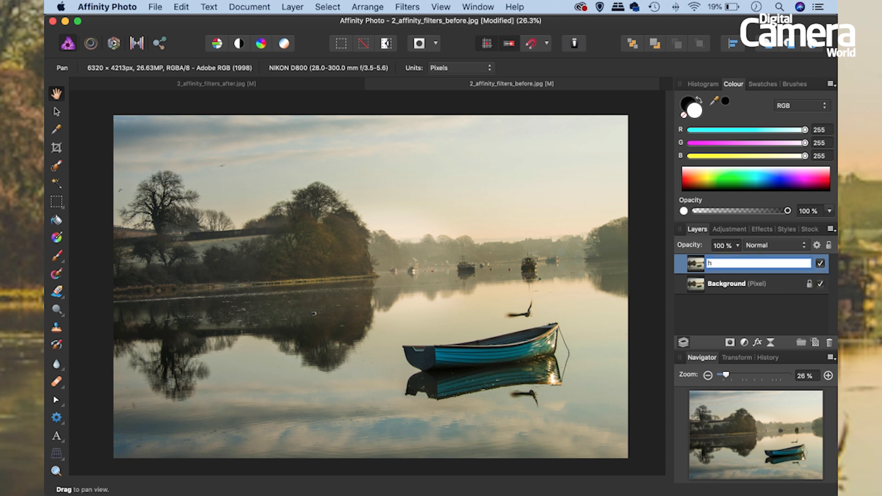
text(aze removal)
key(Return)
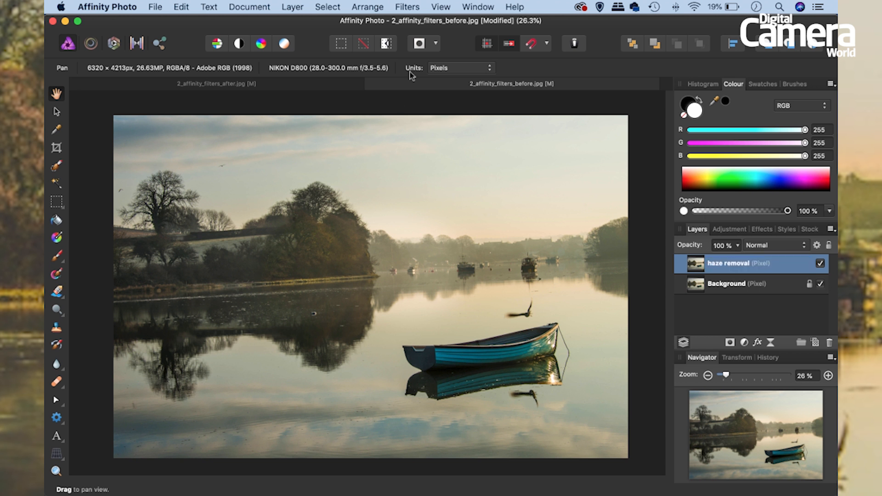
Start a Haze Removal filter on the haze removal layer with a high Distance, keeping its settings clear of the photo's horizon
click(406, 6)
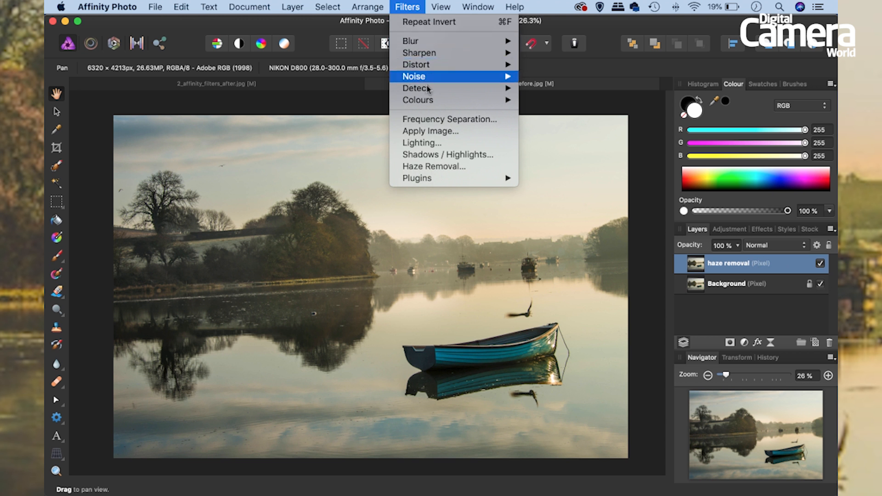
click(457, 167)
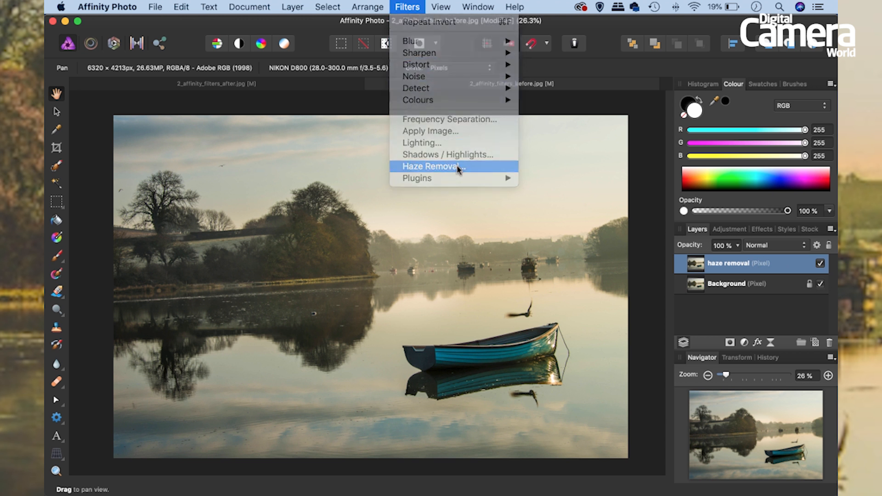
drag(539, 368, 266, 123)
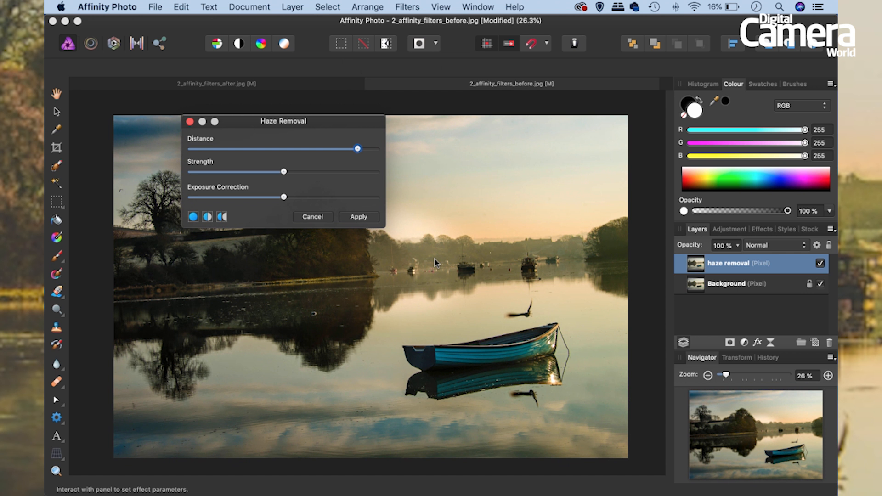
Raise the Exposure Correction and Strength of the Haze Removal filter and apply it to the layer
key(super+plus)
key(super+plus)
key(space)
drag(583, 210, 329, 310)
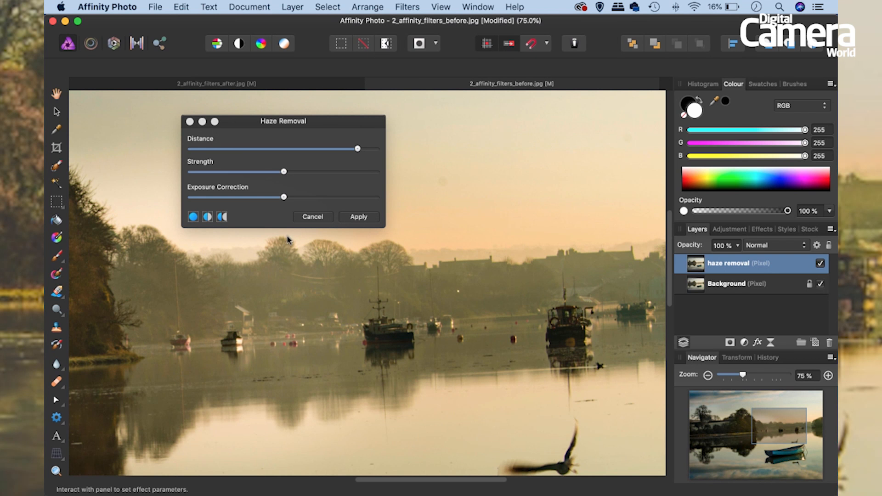
click(299, 198)
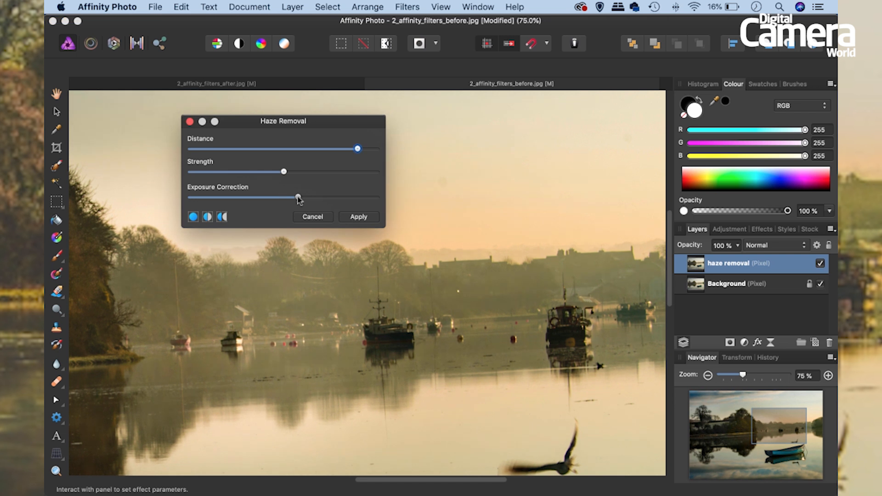
drag(298, 198, 326, 172)
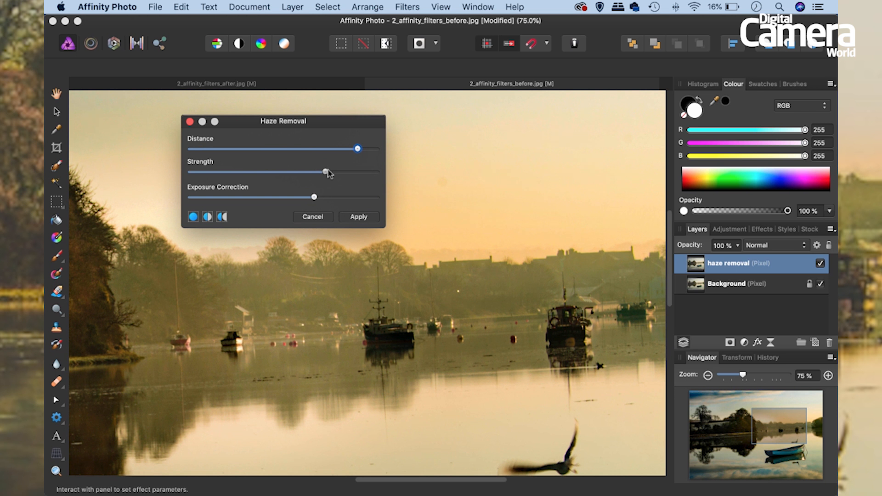
click(356, 220)
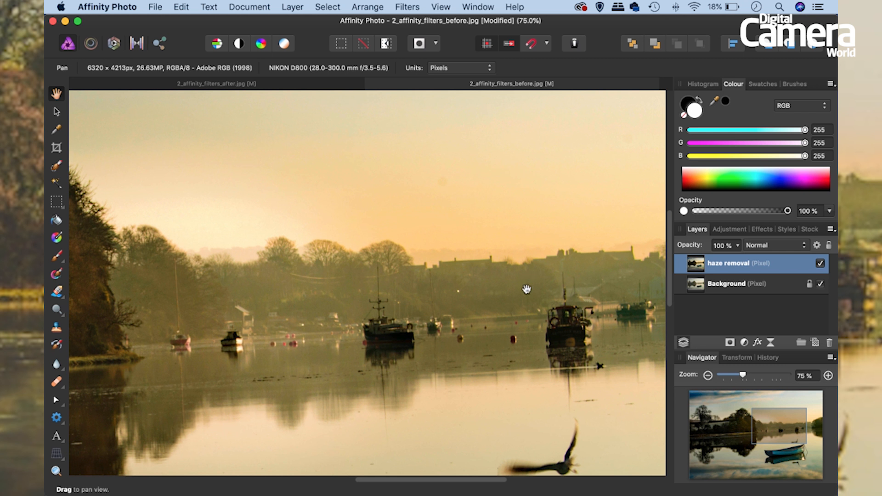
key(super+0)
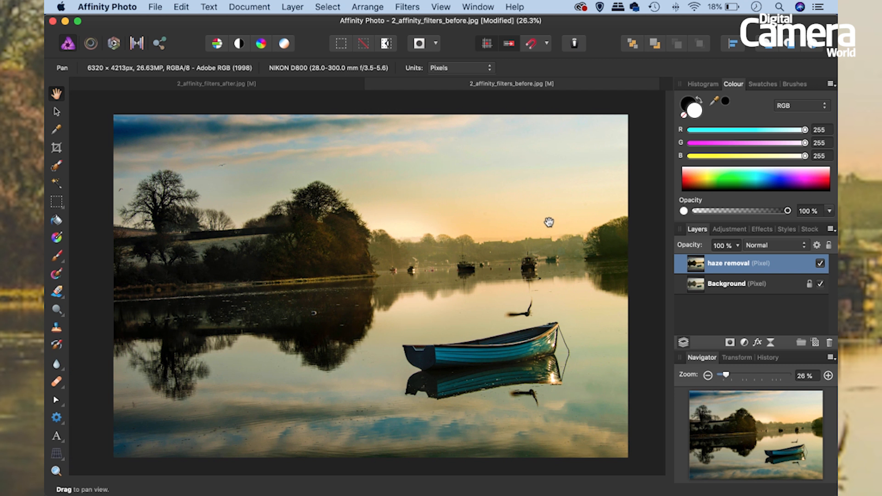
click(821, 264)
click(820, 264)
Add a mask to the haze removal layer and ready the Paint Brush with black on that mask
click(730, 344)
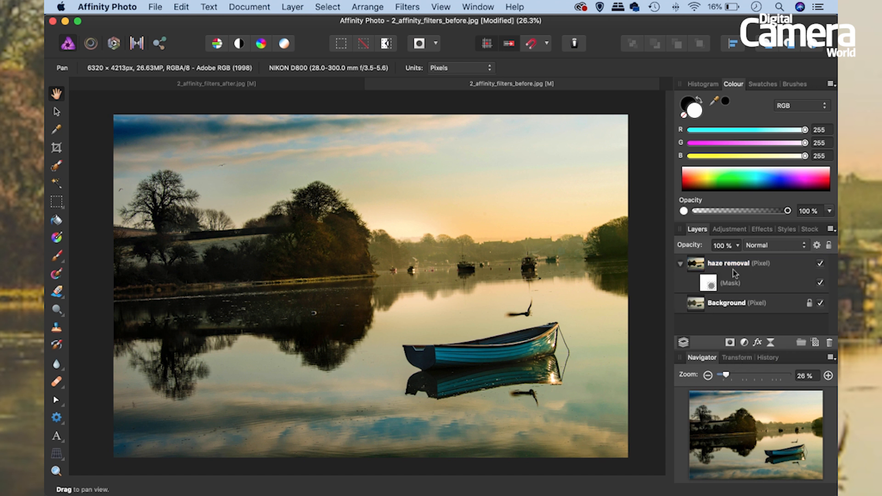
click(708, 285)
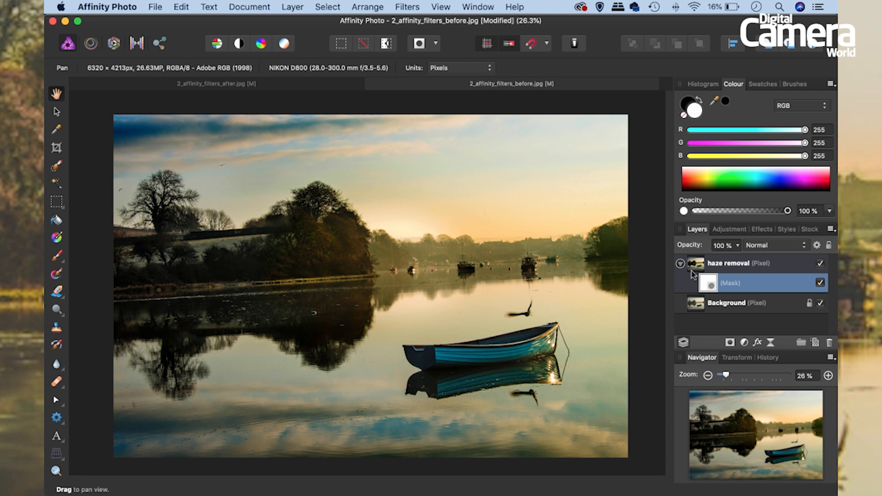
key(b)
key(x)
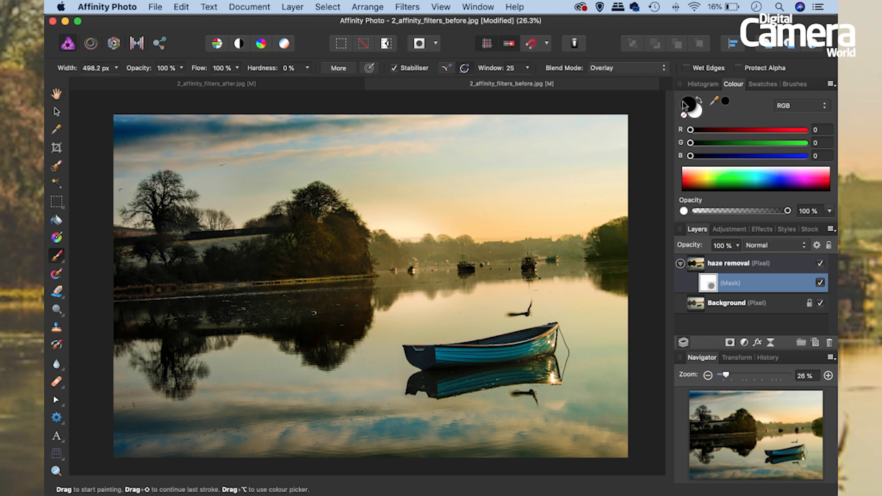
Paint black on the mask with a soft brush about 2500 px wide over the upper sky, left-hand trees and foreground water
key(])
key(])
key(])
key(])
key(])
key(])
key(])
key(])
key(])
key(])
key(])
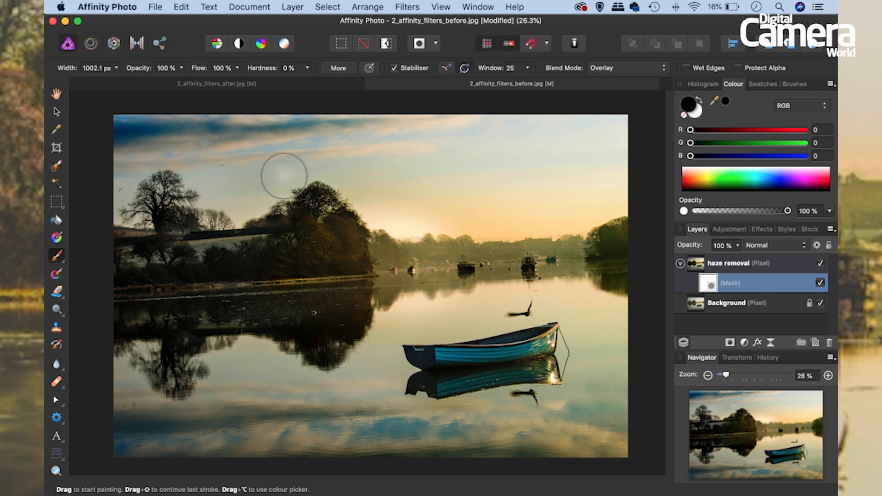
key(])
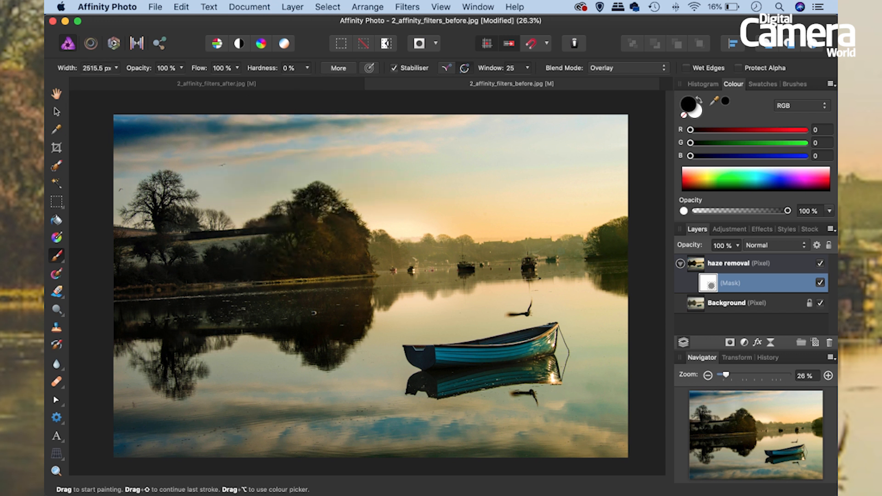
mouse_move(92, 135)
mouse_down()
mouse_move(241, 120)
mouse_move(508, 129)
mouse_move(623, 143)
mouse_move(270, 147)
mouse_up()
key(])
key(])
mouse_move(255, 220)
mouse_down()
mouse_move(128, 235)
mouse_move(164, 238)
mouse_move(168, 199)
mouse_move(199, 150)
mouse_move(217, 137)
mouse_move(148, 293)
mouse_move(167, 475)
mouse_move(443, 451)
mouse_move(568, 416)
mouse_move(643, 377)
mouse_move(503, 386)
mouse_move(225, 372)
mouse_up()
key(])
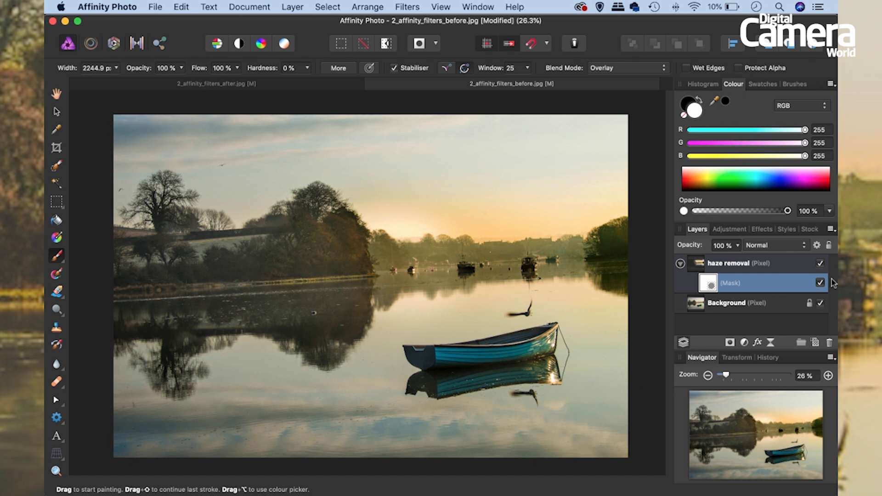
click(820, 264)
click(820, 264)
Add a live Perspective filter layer above the haze removal layer
click(407, 6)
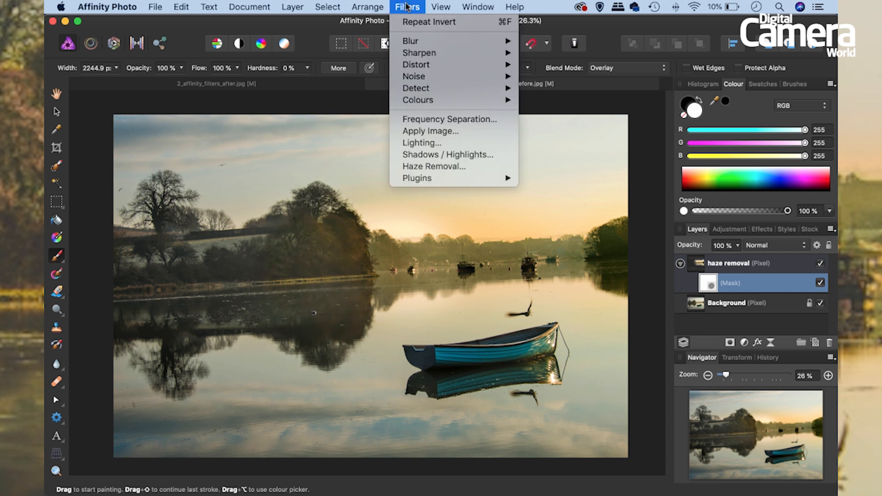
mouse_move(293, 9)
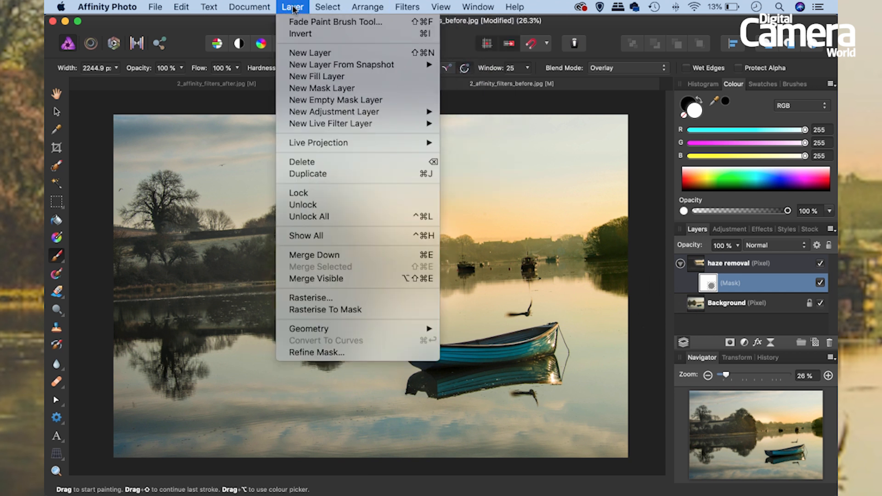
mouse_move(393, 127)
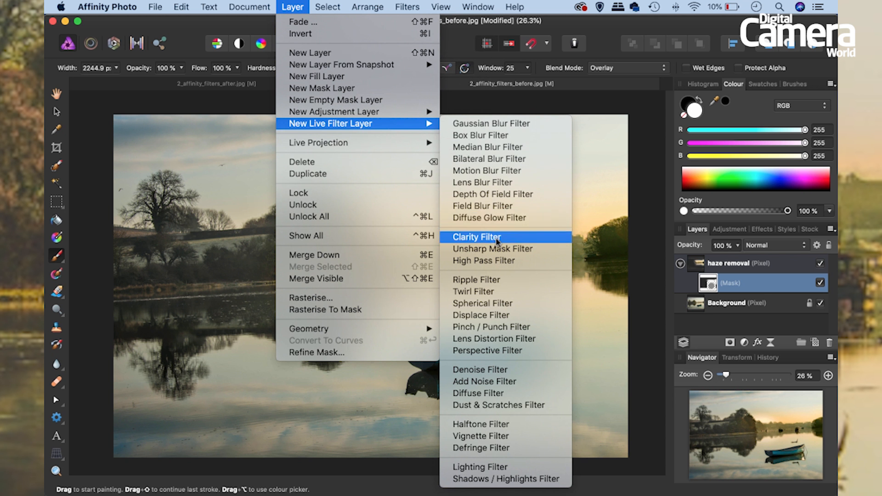
click(515, 356)
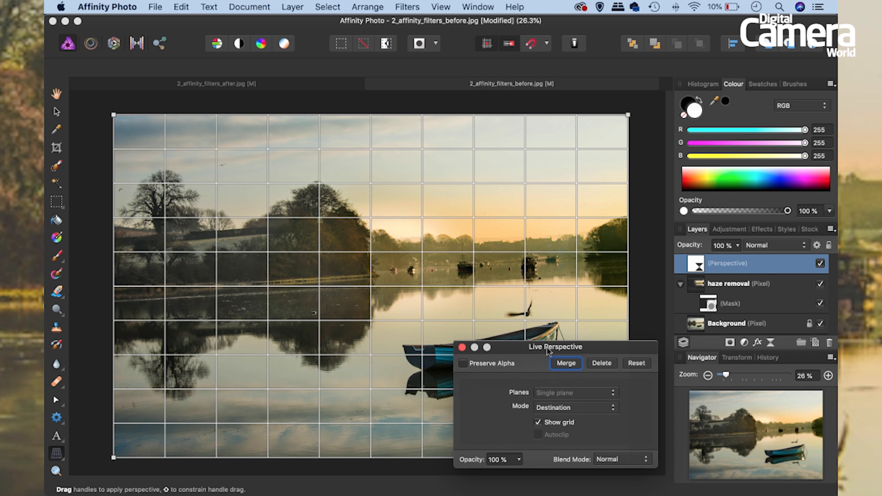
Stretch the perspective grid's upper-left corner straight up beyond the canvas to enlarge the trees on the left of the photo
drag(546, 351, 615, 348)
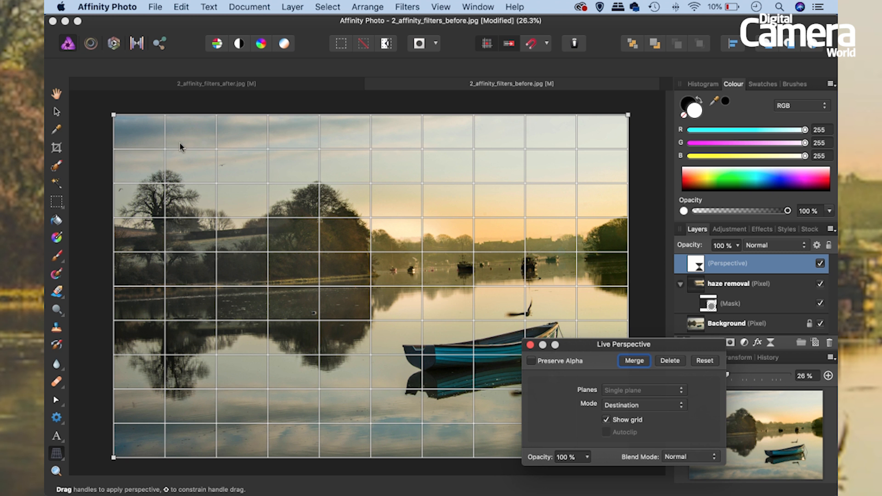
click(115, 118)
drag(115, 117, 114, 70)
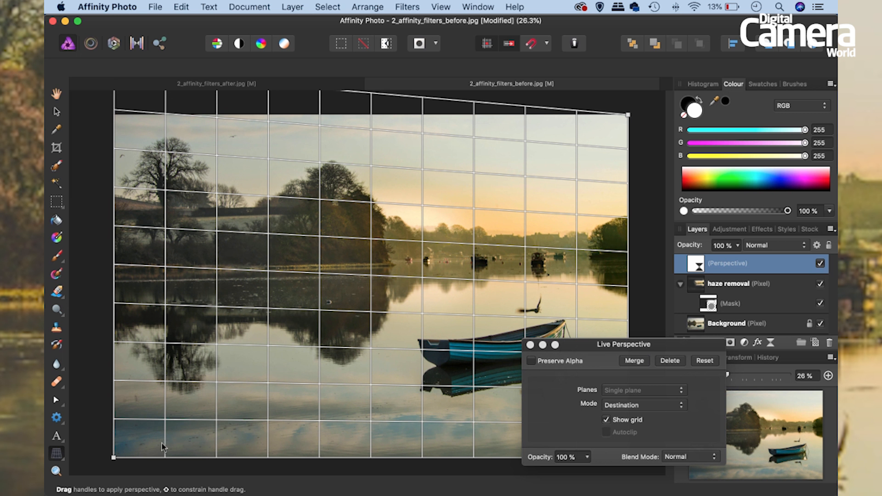
click(530, 346)
key(b)
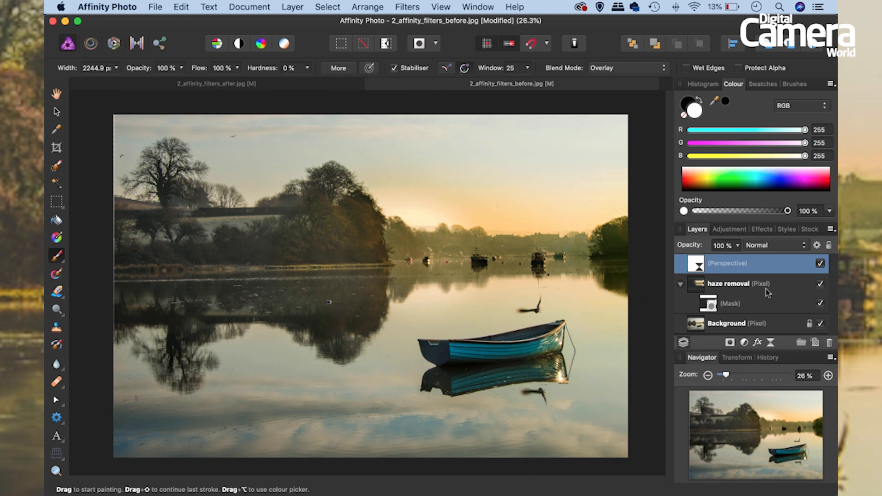
click(820, 264)
click(820, 264)
Reopen the live Perspective filter and pull its upper-left grid corner slightly further up and outward
double_click(696, 264)
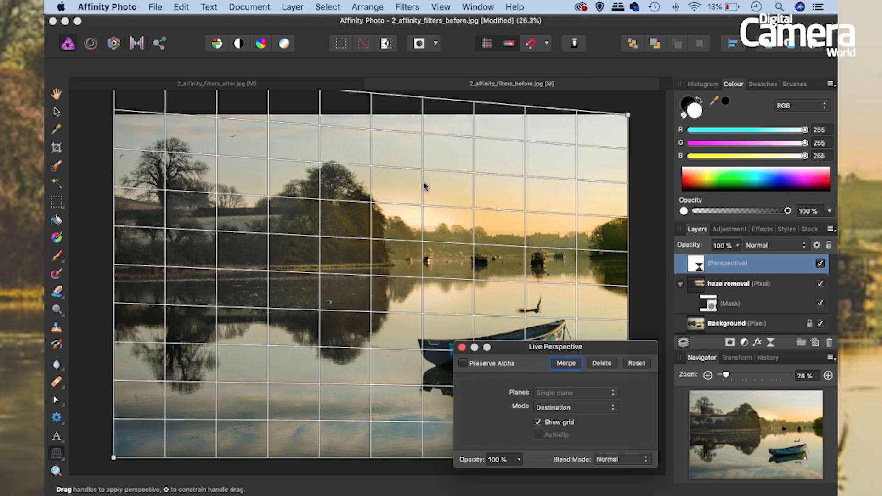
key(super+minus)
key(super+minus)
drag(175, 124, 170, 115)
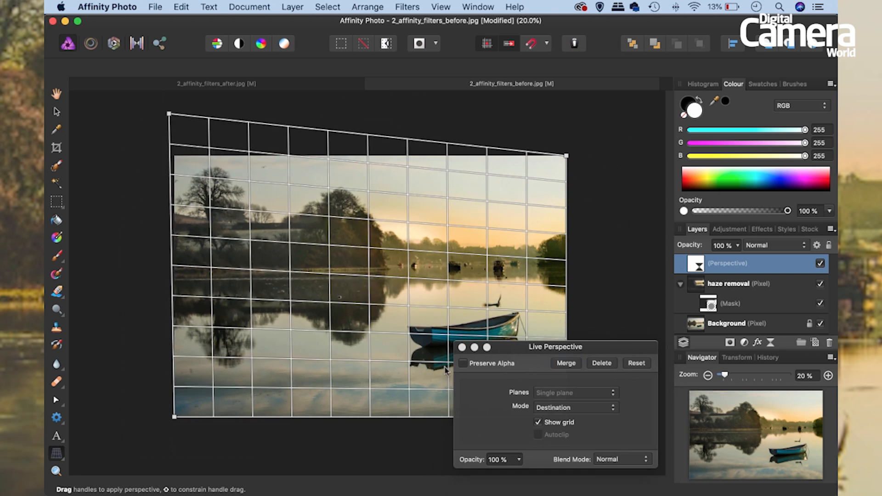
click(462, 347)
key(b)
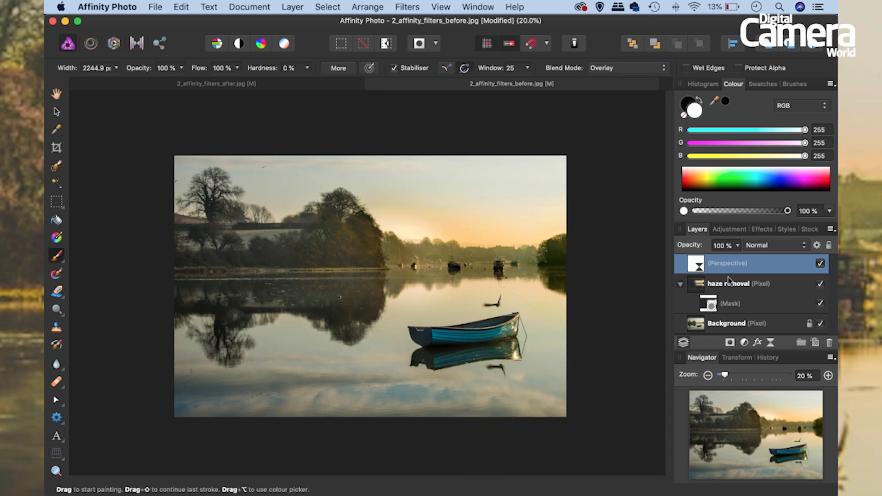
key(super+1)
key(super+0)
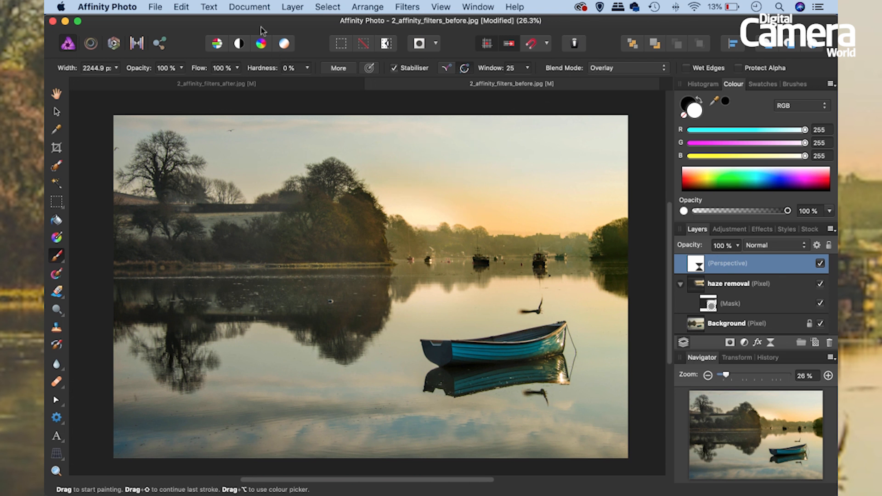
Add a live Motion Blur filter layer with an 89 px radius and move it to the top of the layer stack, above Perspective
click(291, 7)
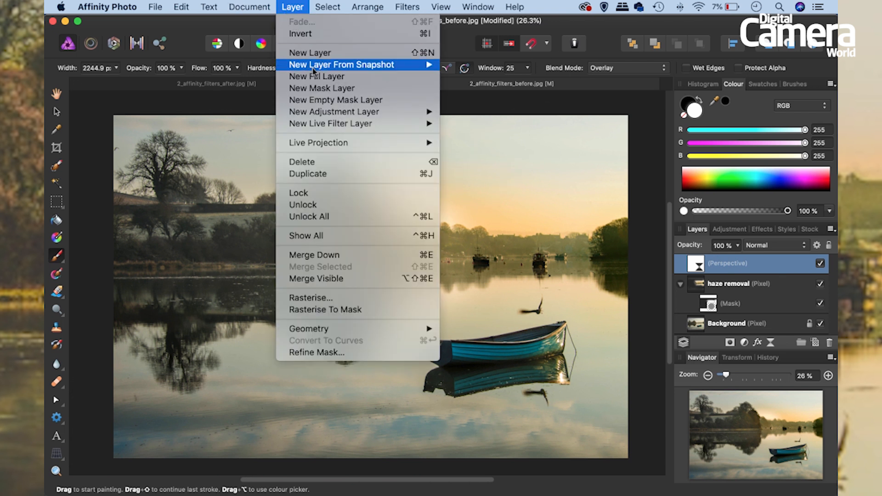
mouse_move(405, 124)
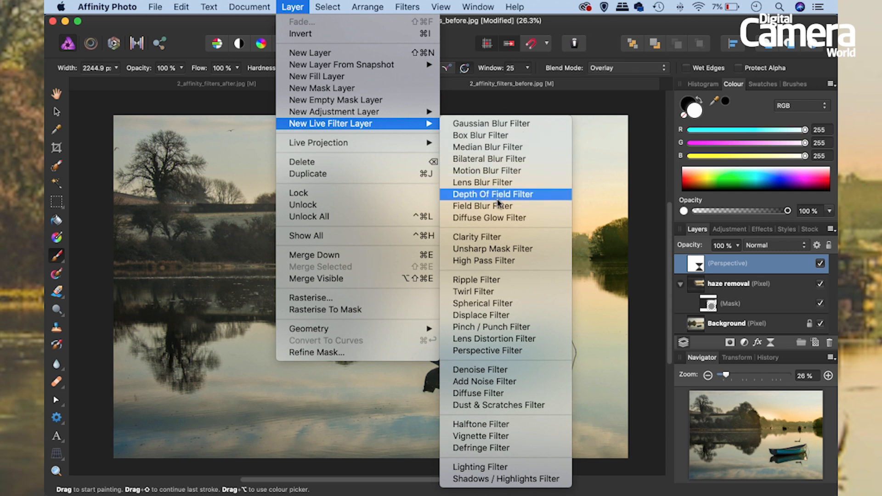
click(503, 171)
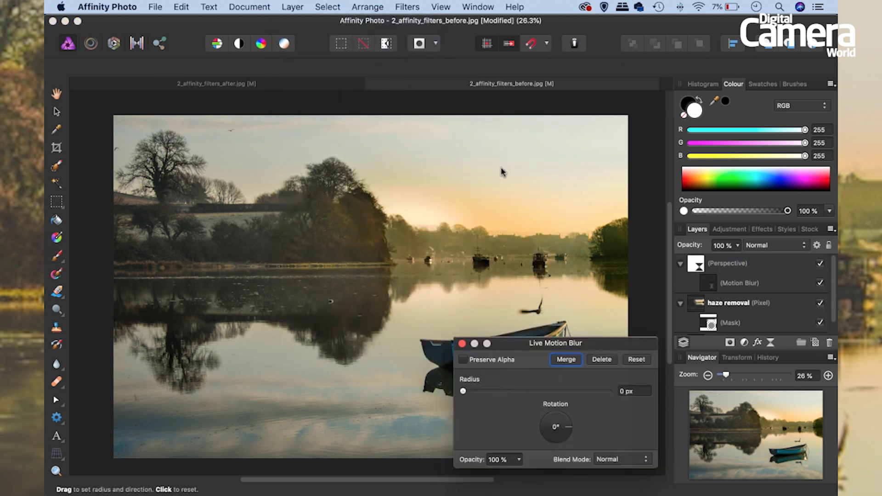
drag(463, 391, 607, 394)
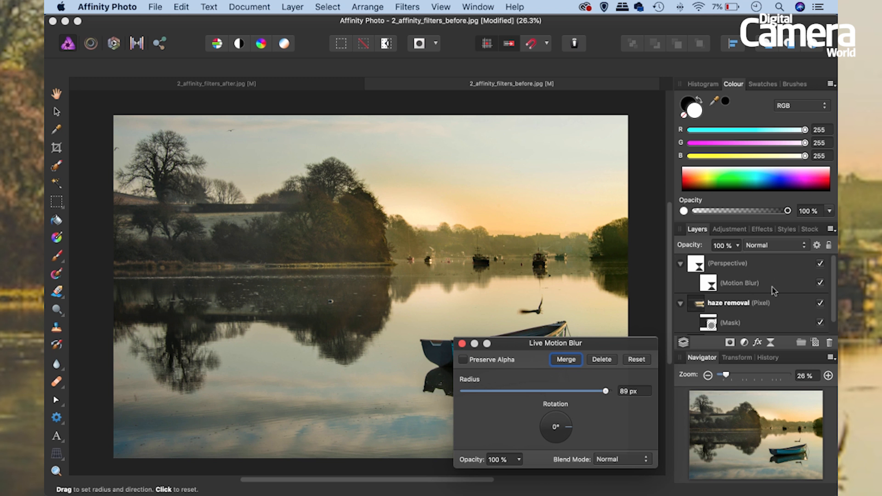
click(711, 288)
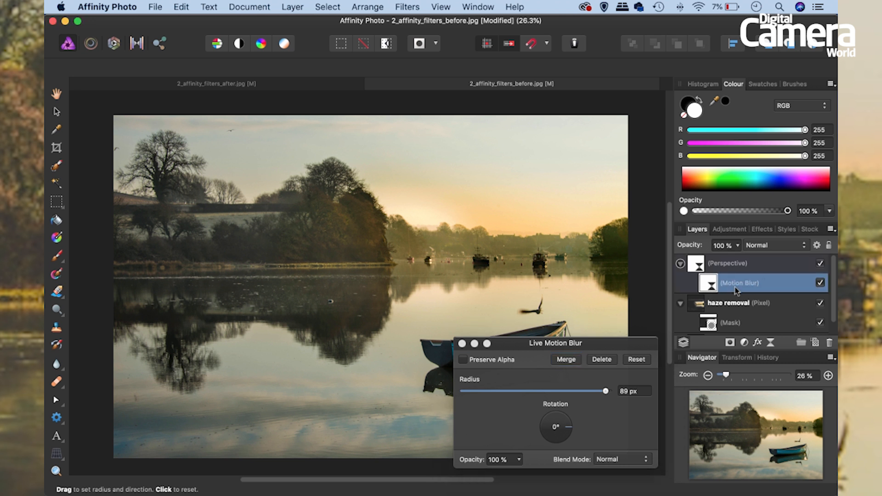
drag(709, 286, 685, 258)
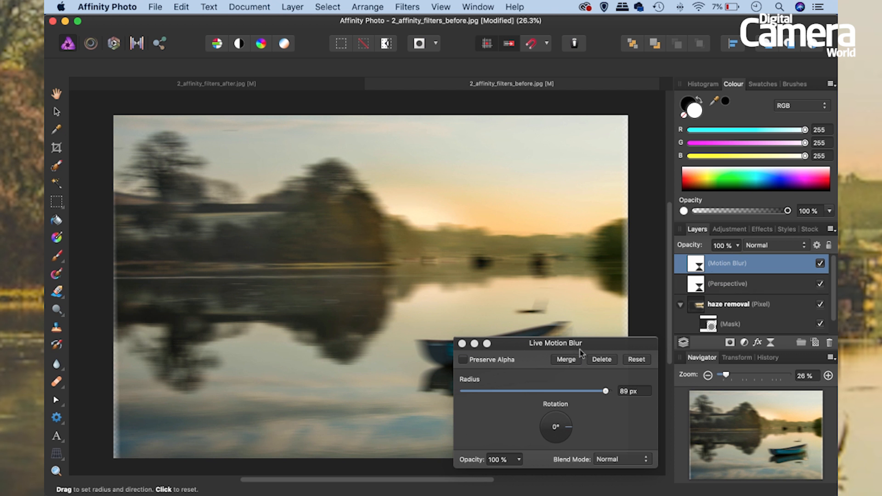
Set the Motion Blur radius to 21.2 px and close the filter settings
drag(580, 349, 547, 119)
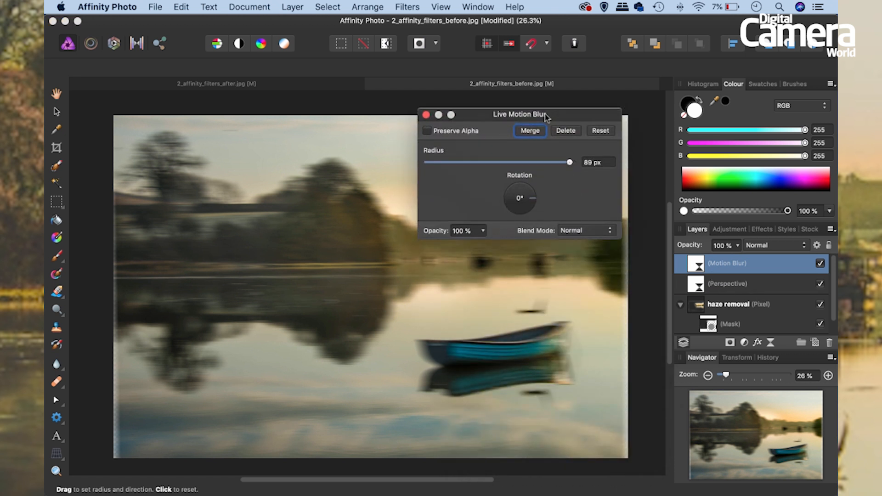
key(super+plus)
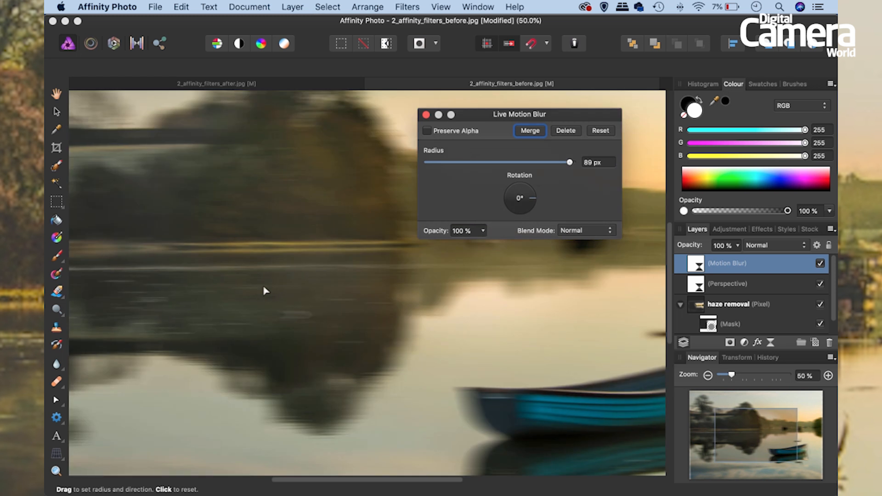
drag(162, 292, 278, 257)
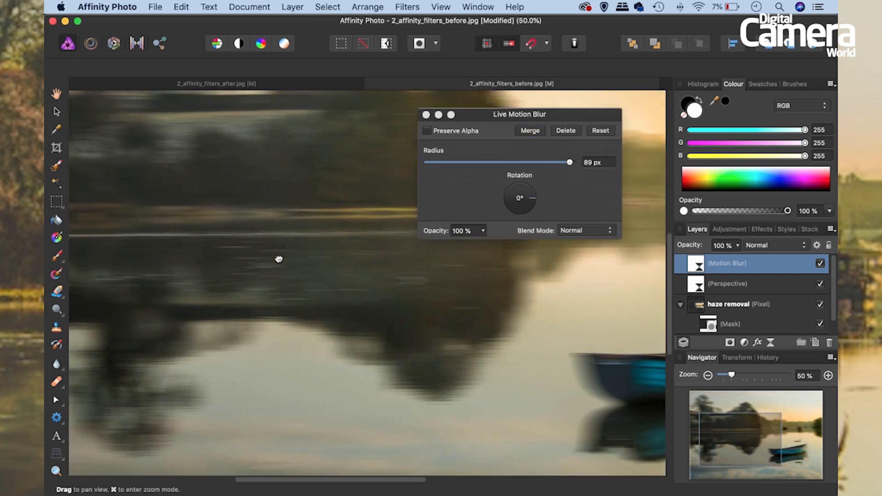
drag(570, 162, 406, 163)
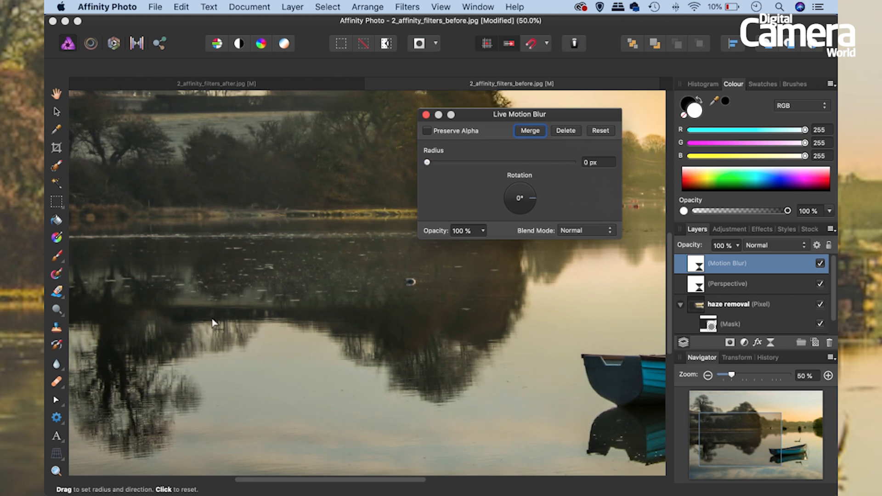
drag(429, 162, 508, 163)
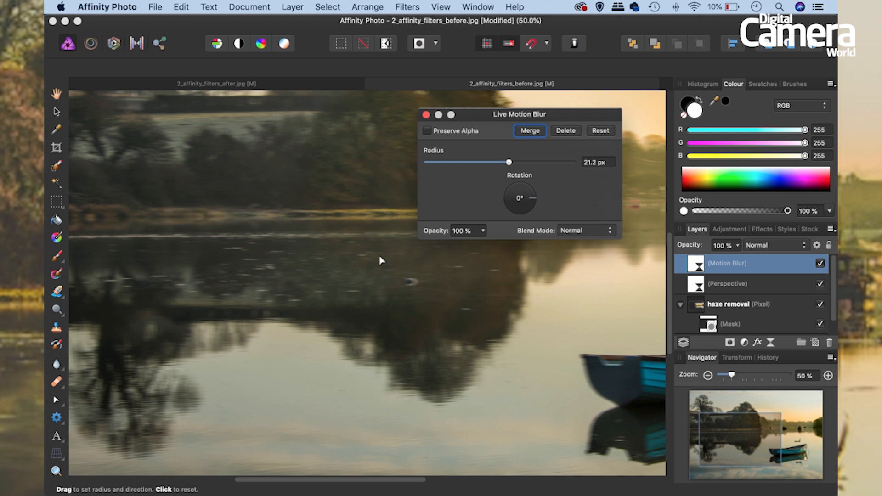
click(425, 115)
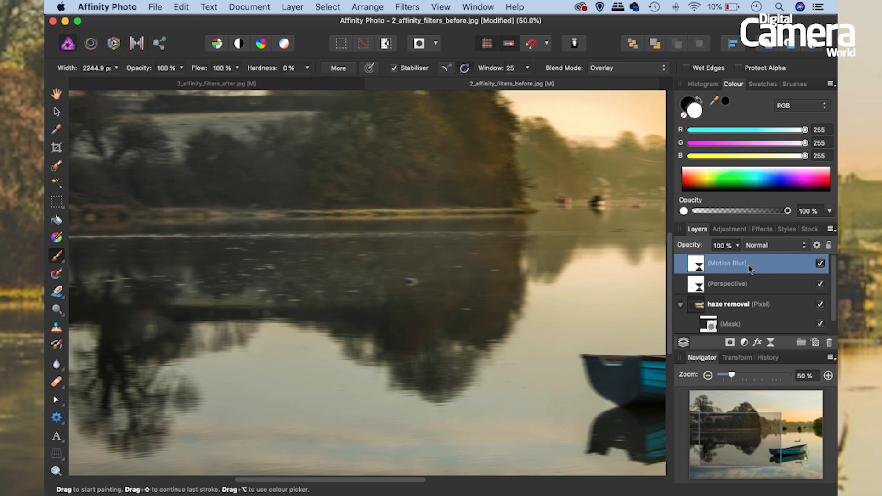
Add a mask to the Motion Blur layer and make black the active paint colour
click(730, 343)
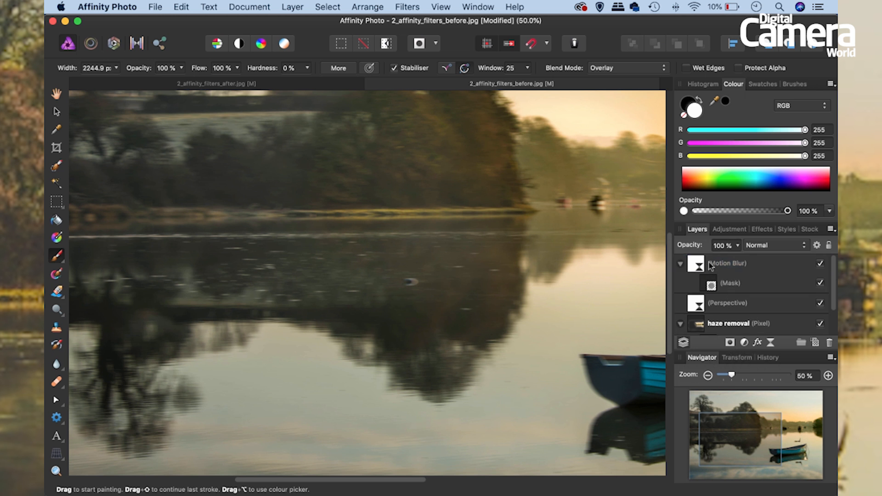
click(711, 285)
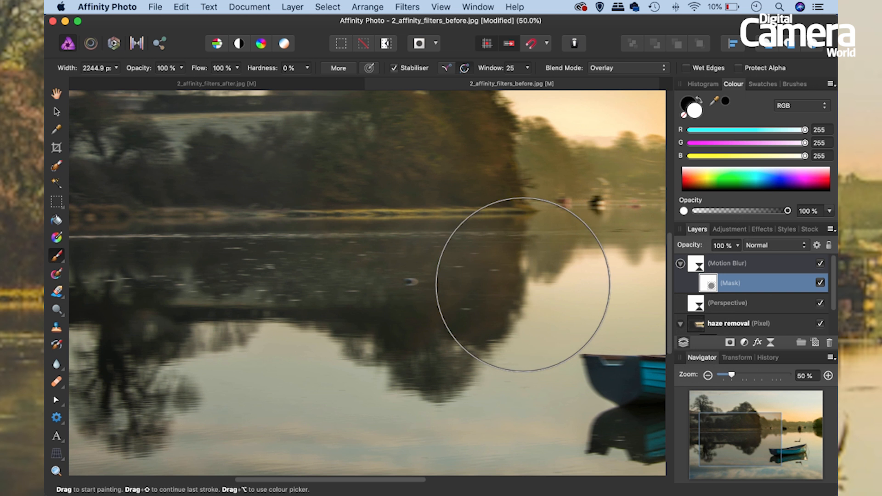
key(super+0)
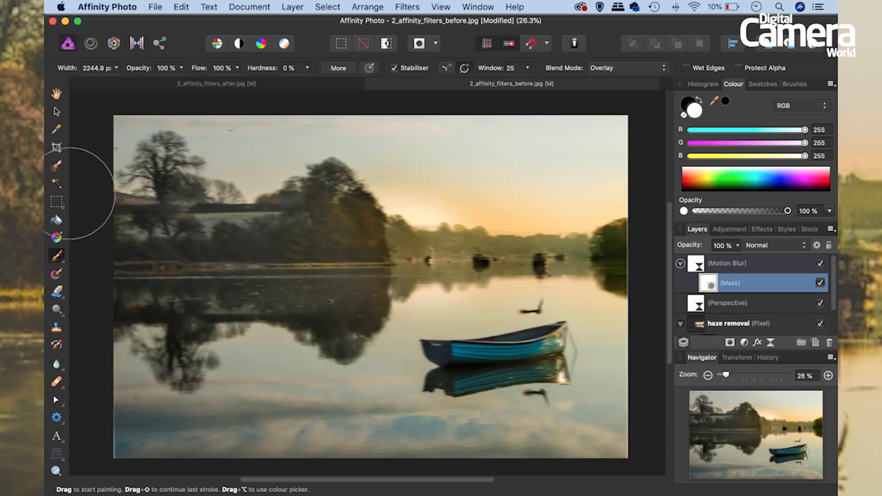
key(b)
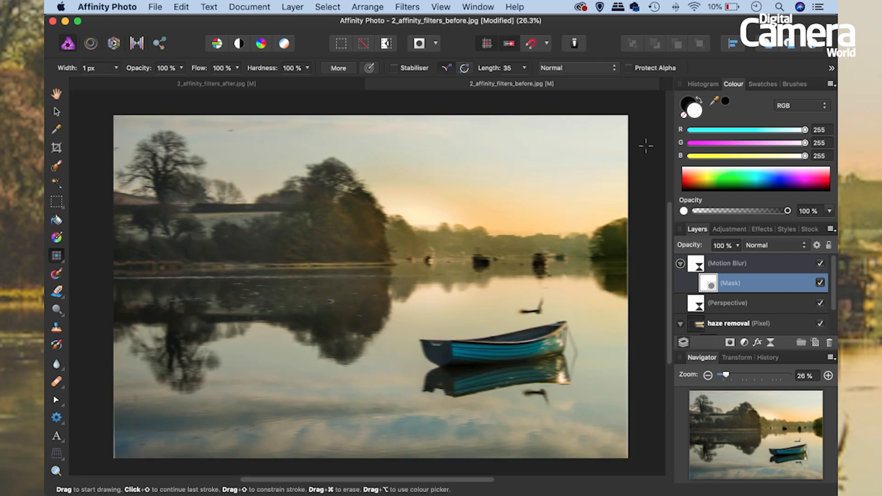
click(699, 99)
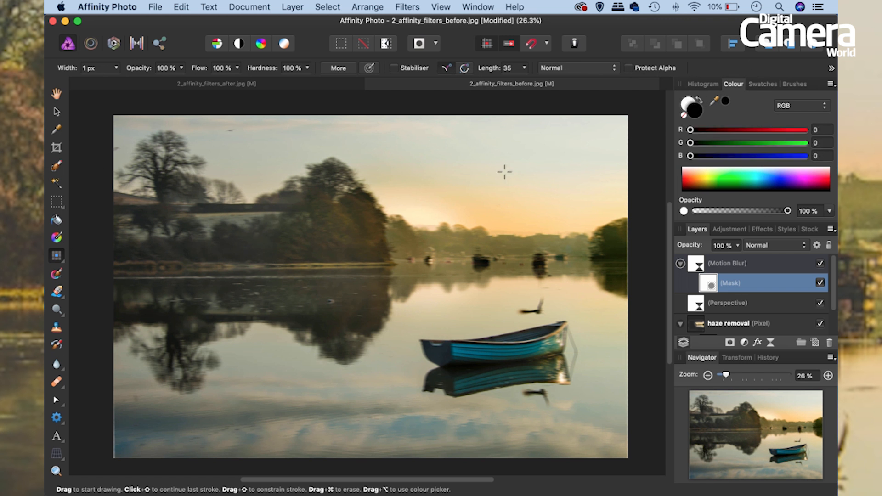
Paint black on the mask with a soft brush about 1550 to 2150 px wide over the trees, distant shore and blue boat
key(bracketright)
key(bracketright)
key(bracketleft)
key(bracketleft)
key(b)
key(bracketleft)
key(bracketleft)
key(bracketleft)
key(bracketleft)
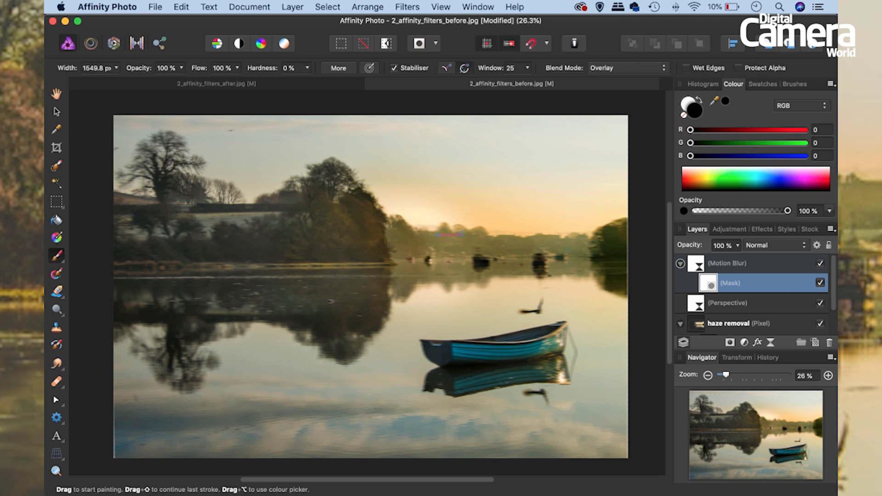
key(bracketright)
key(bracketright)
key(bracketright)
key(bracketright)
mouse_move(170, 159)
mouse_down()
mouse_move(217, 144)
mouse_move(227, 153)
mouse_up()
key(bracketright)
key(bracketright)
key(bracketleft)
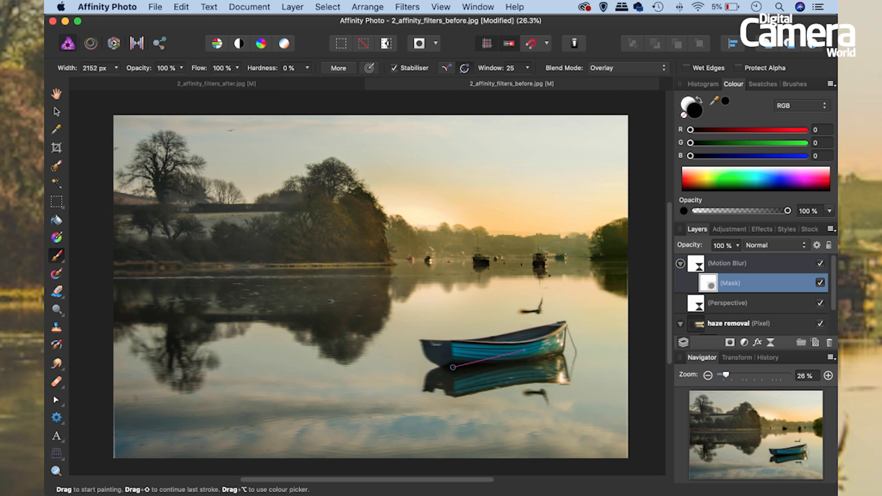
Paint black on the mask across the foreground water with a soft brush about 2850 px wide
key(bracketright)
key(bracketright)
drag(148, 457, 242, 451)
mouse_move(182, 418)
mouse_down()
mouse_move(163, 423)
mouse_move(568, 417)
mouse_move(653, 390)
mouse_move(690, 402)
mouse_up()
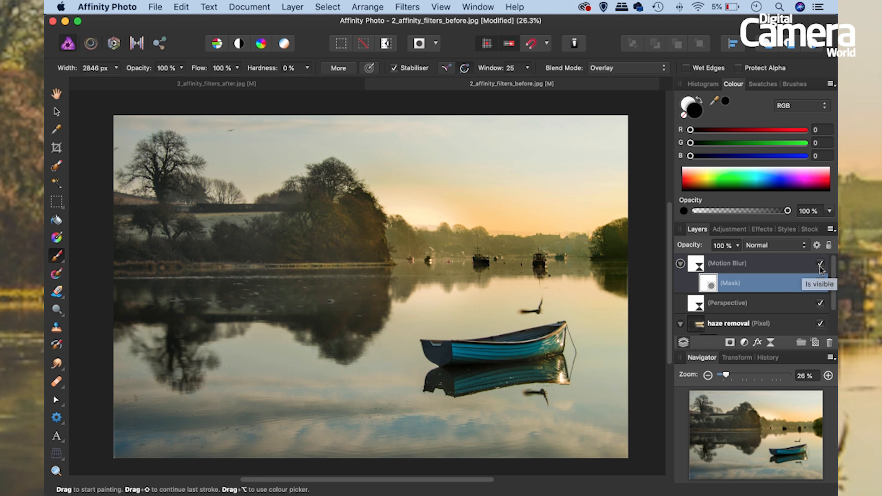
Compare the tree reflections with the Motion Blur layer hidden and shown
key(super+equal)
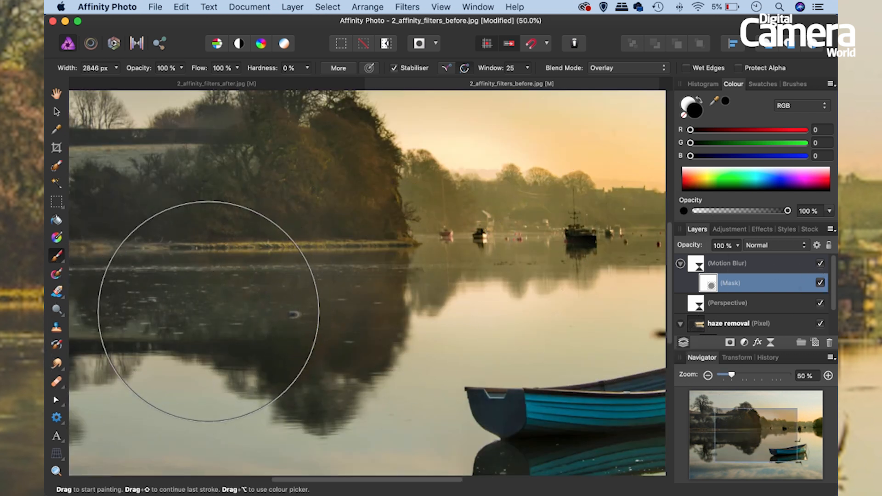
drag(120, 317, 306, 288)
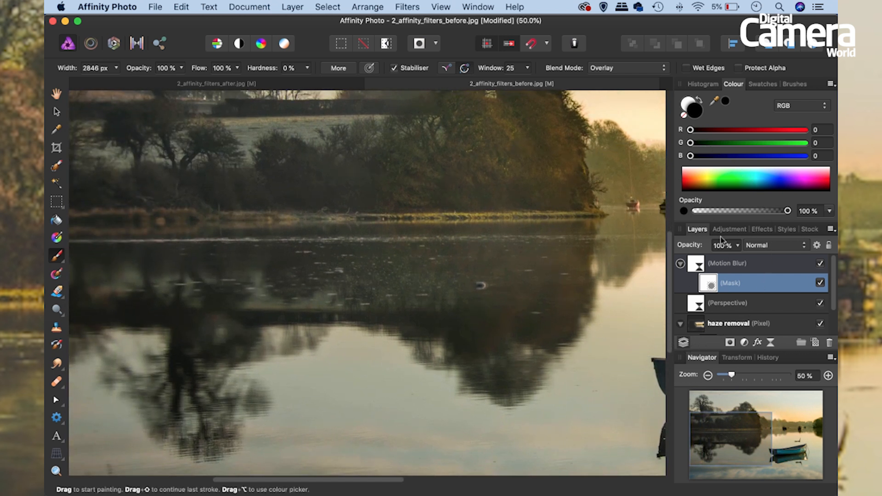
click(820, 264)
Paint white on the Motion Blur mask with a soft brush about 1180 px wide over the tree reflections in the water
key(bracketleft)
key(bracketleft)
key(bracketleft)
key(bracketleft)
key(bracketleft)
key(bracketleft)
key(bracketleft)
key(bracketleft)
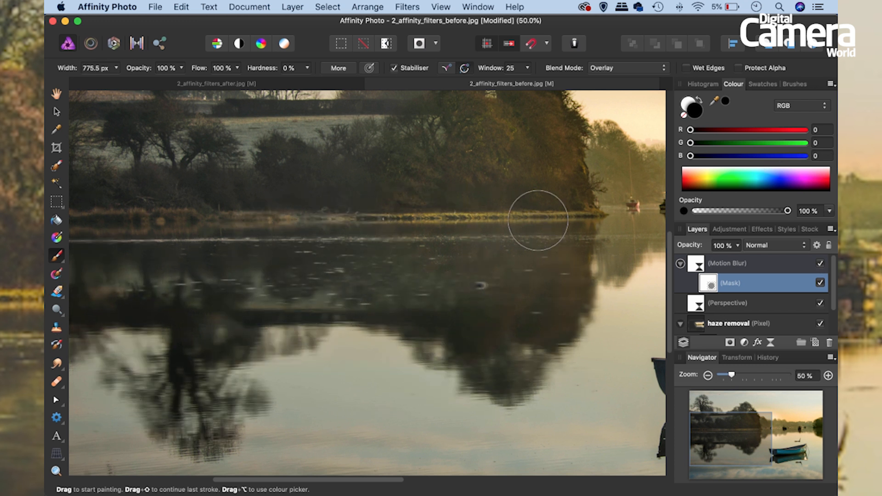
key(x)
key(bracketright)
key(bracketright)
key(bracketright)
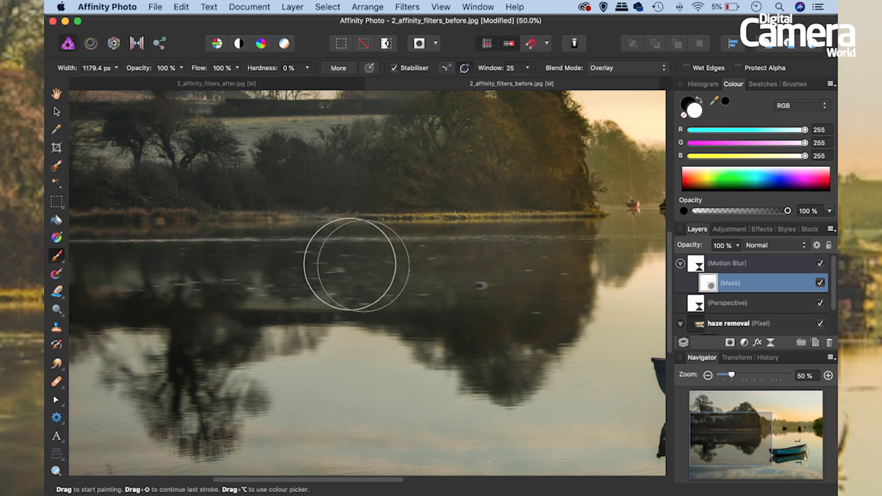
key(super+0)
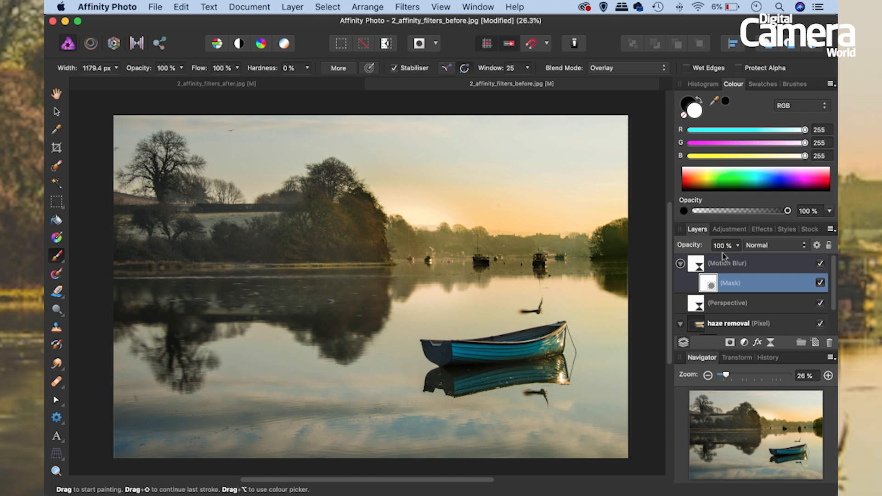
Add a live High Pass filter layer with a 6 px radius and the Overlay blend mode
click(292, 6)
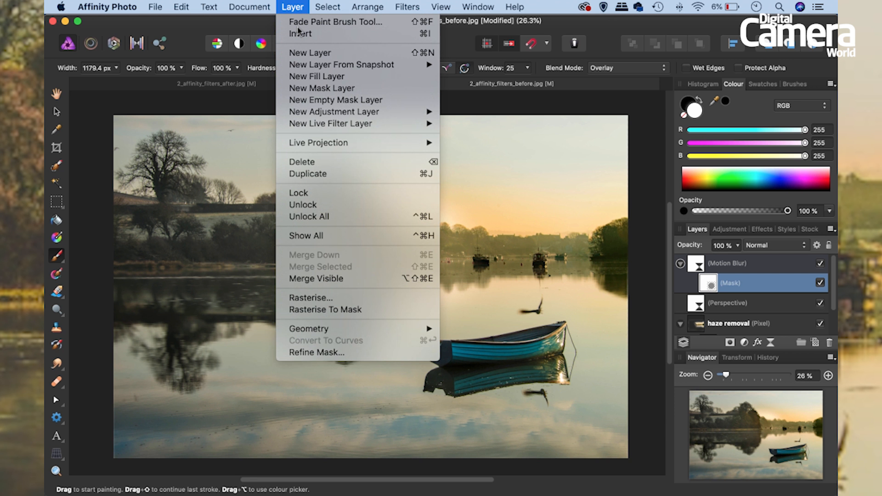
mouse_move(414, 124)
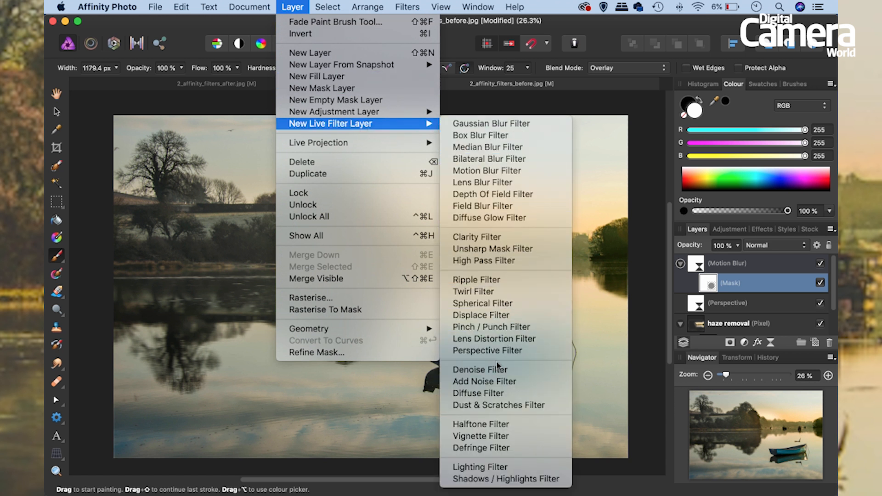
click(502, 265)
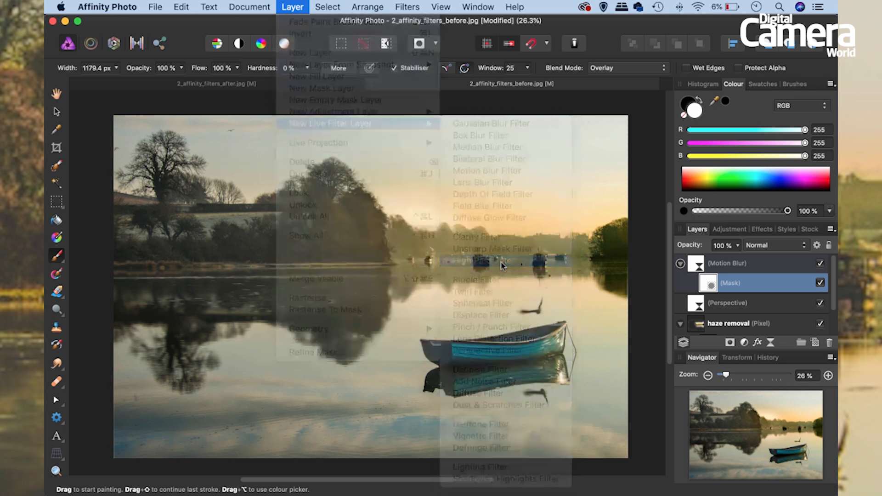
drag(562, 369, 540, 108)
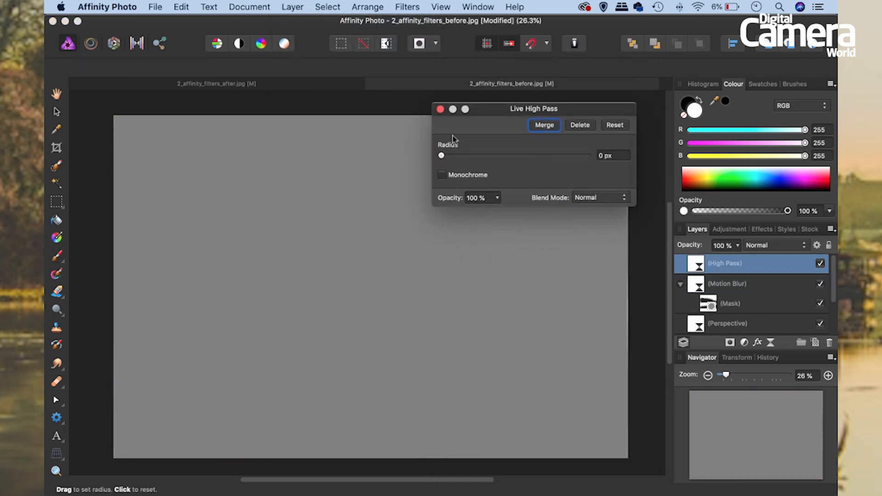
drag(441, 156, 490, 156)
click(780, 247)
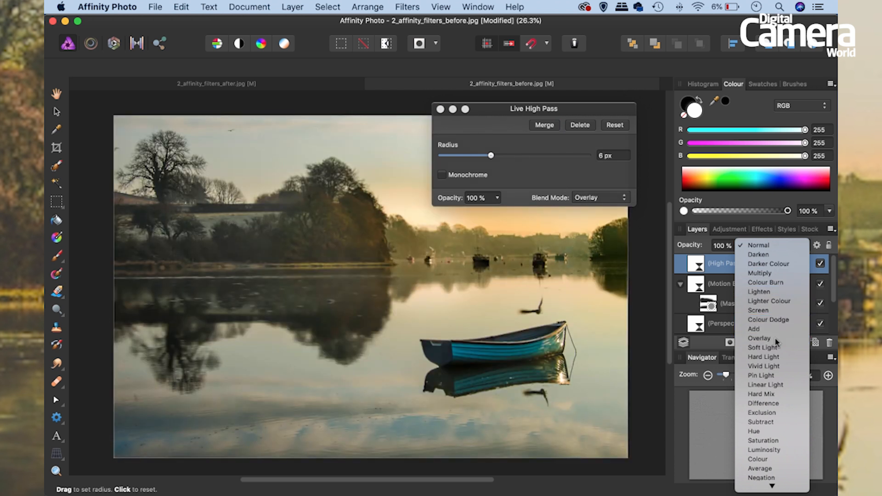
click(773, 338)
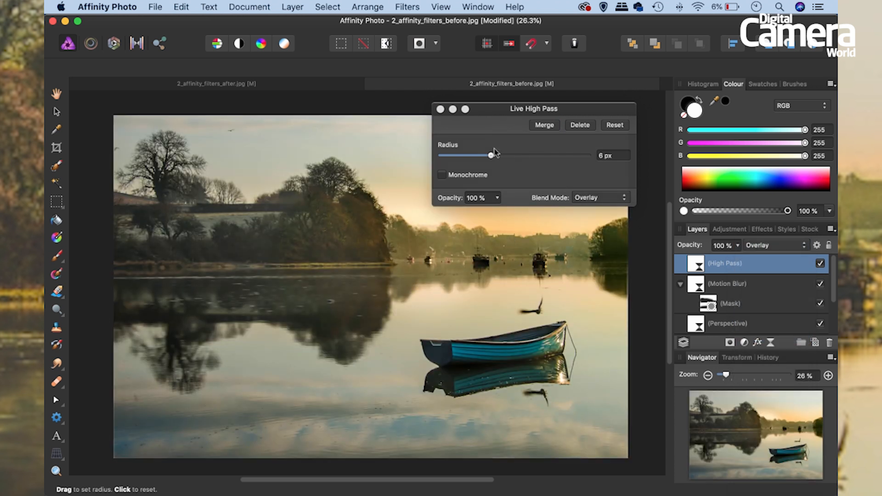
Increase the High Pass radius to 85 px, checking the trees and the blue boat up close
key(super+plus)
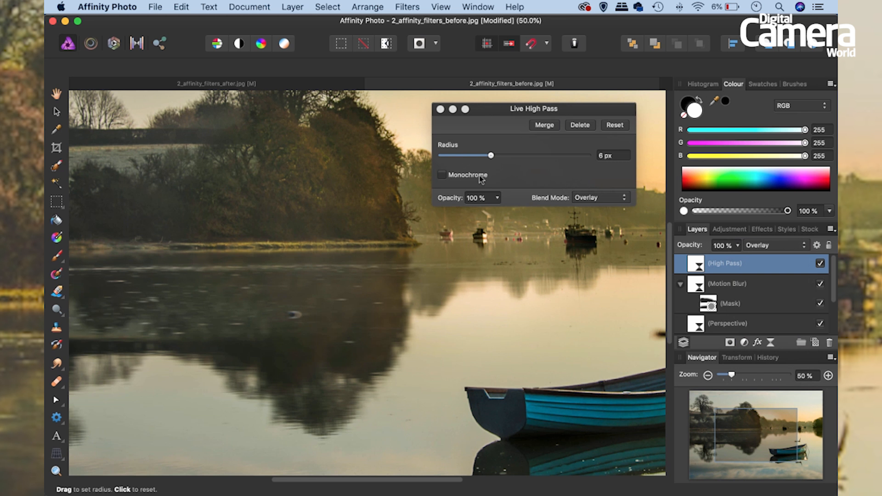
key(super+plus)
drag(369, 153, 358, 282)
drag(491, 155, 567, 157)
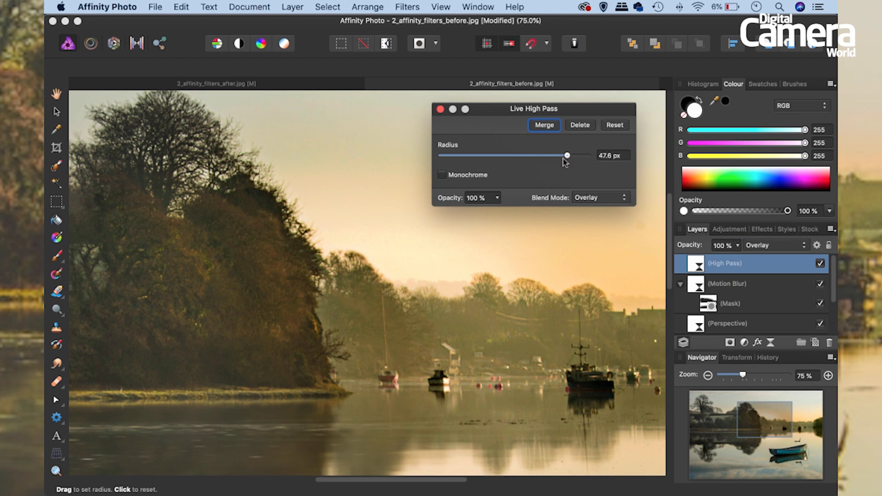
drag(508, 323, 218, 250)
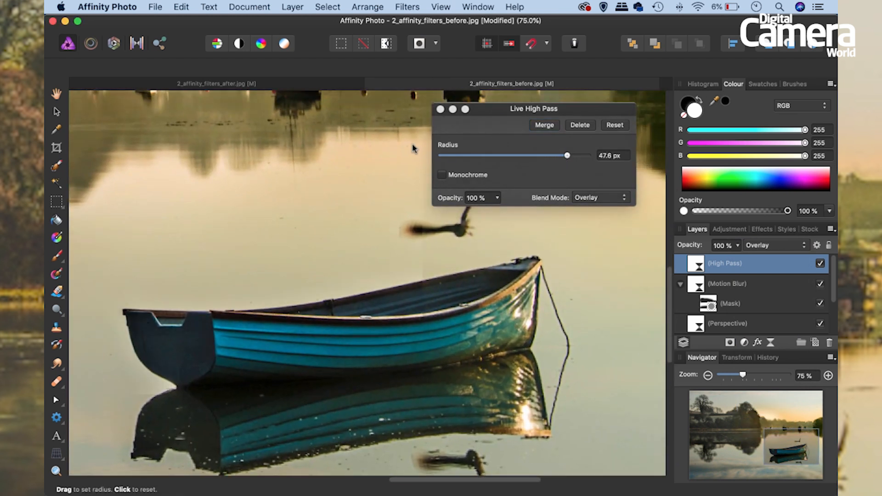
click(585, 158)
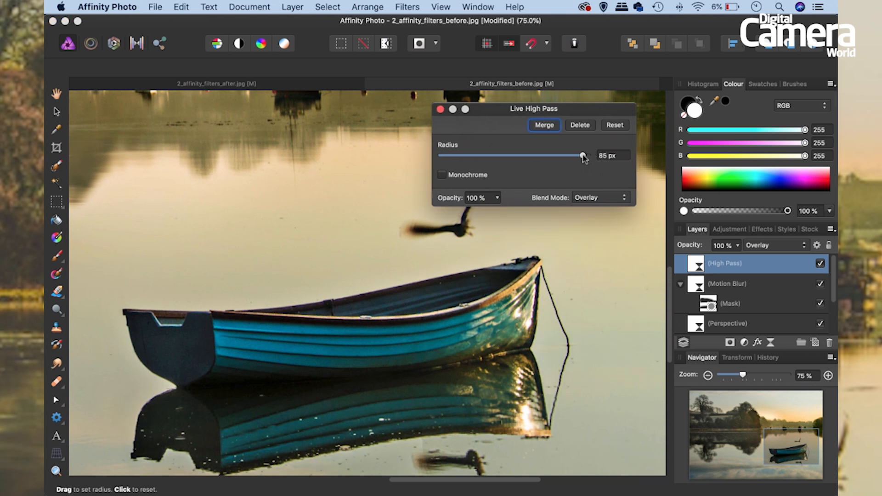
Reduce the High Pass radius to 11.6 px, comparing the boat with the layer hidden and shown, and fit the whole photo in view
drag(582, 158, 544, 156)
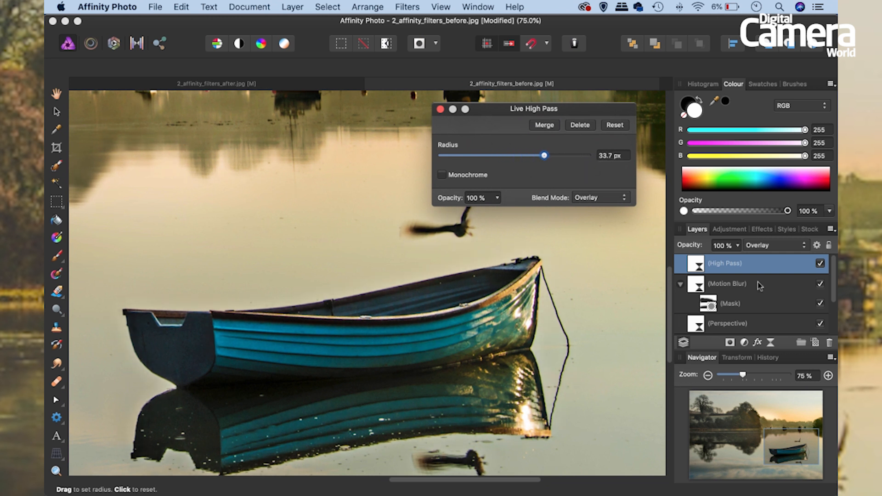
click(822, 265)
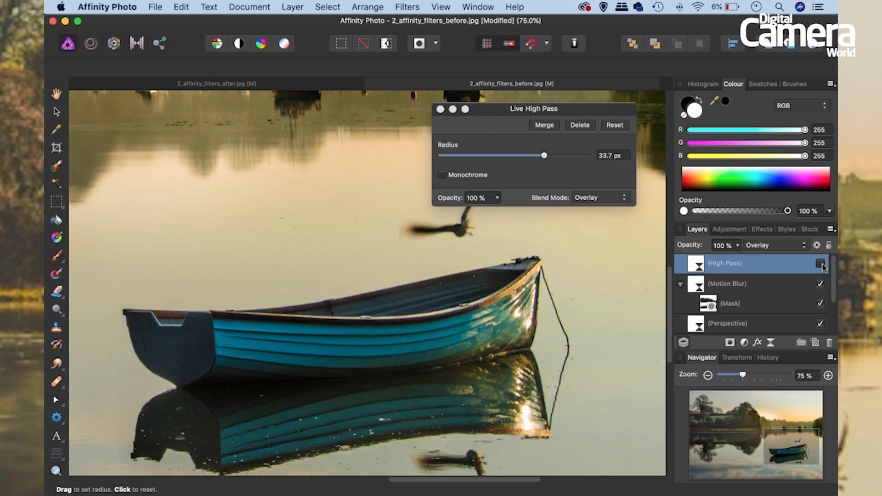
click(822, 265)
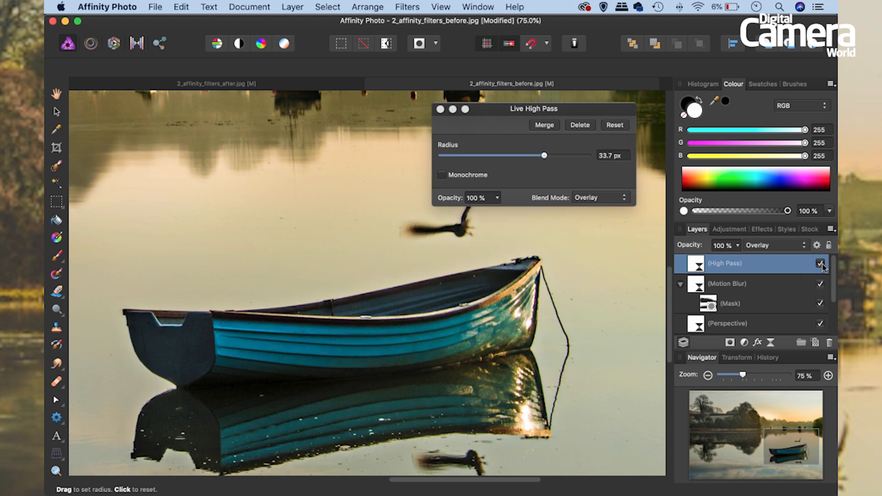
drag(545, 157, 506, 156)
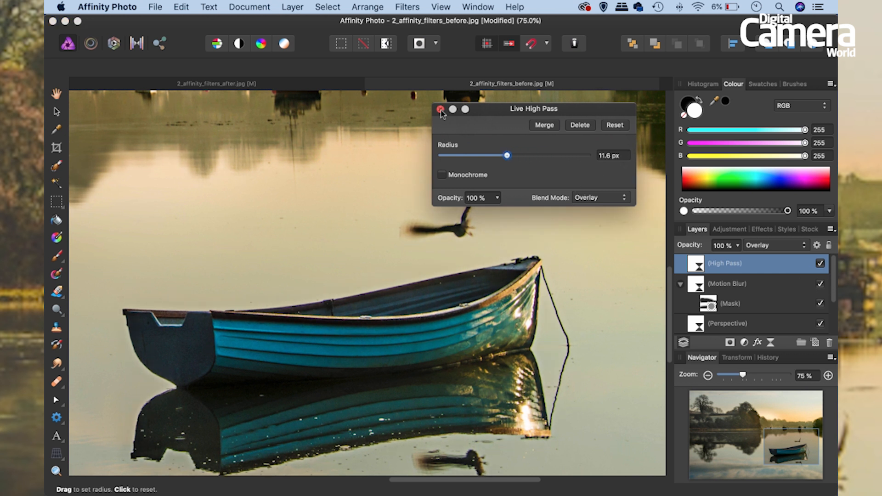
key(b)
key(super+0)
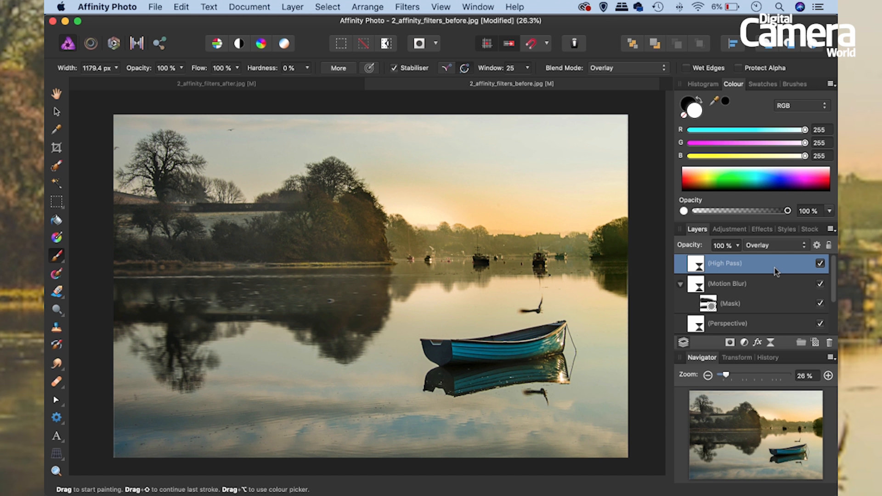
Merge all visible layers into a new pixel layer and open it in the Tone Mapping persona with the custom preset category
key(super+shift+n)
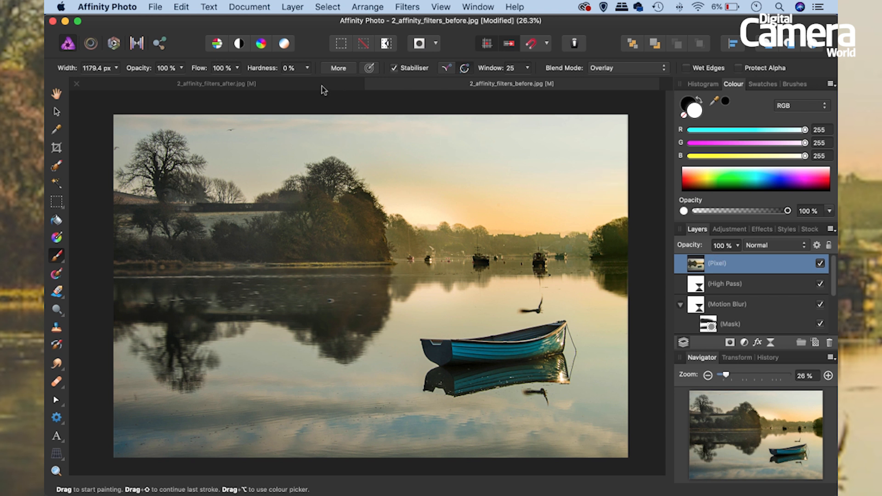
click(136, 43)
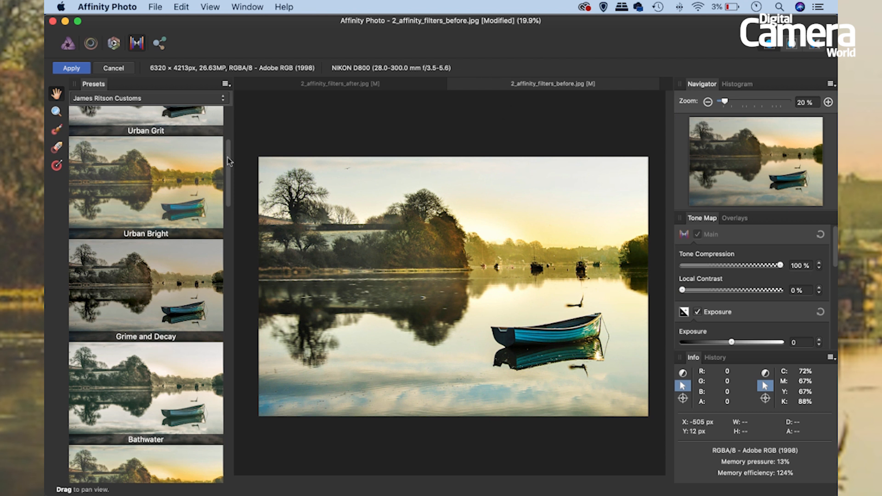
scroll(225, 161, up, 5)
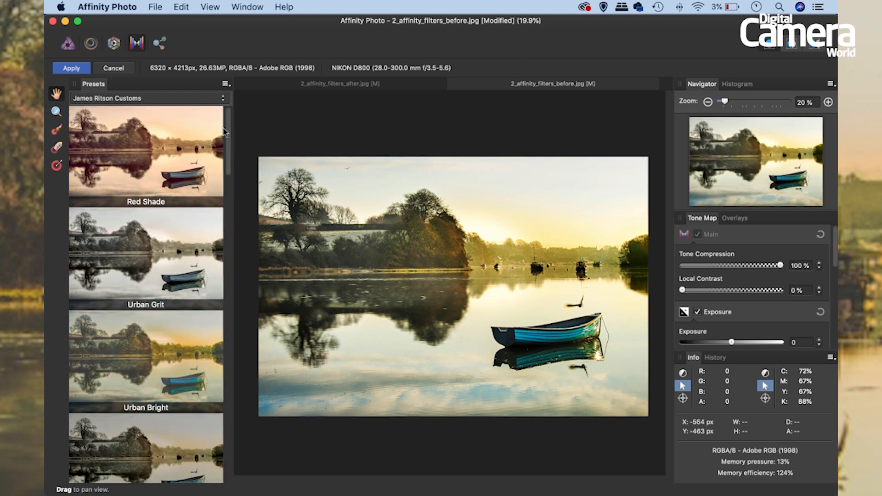
click(165, 98)
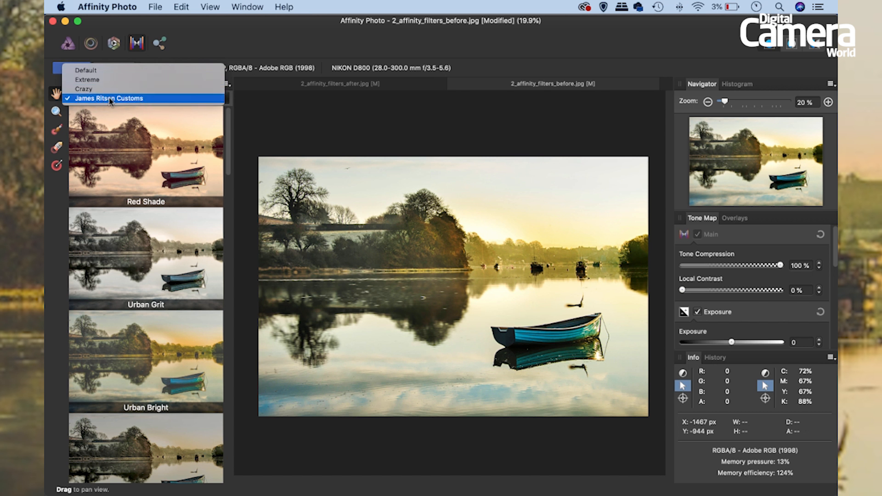
click(145, 98)
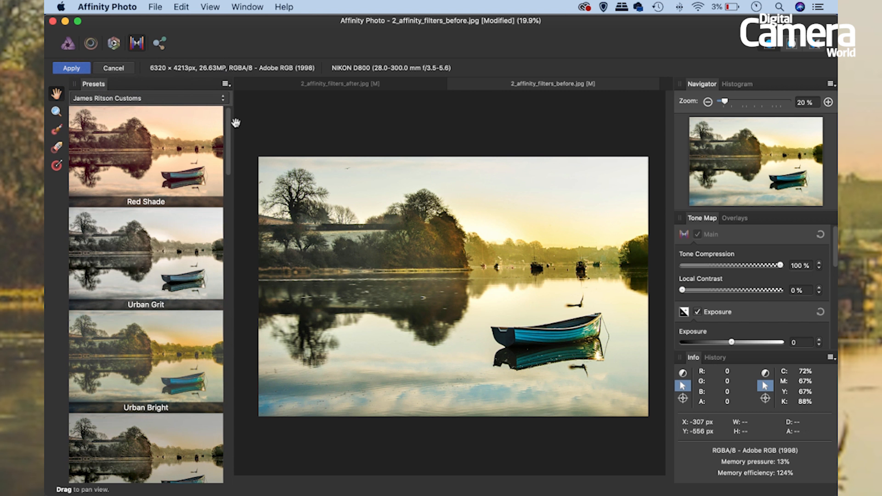
Try the Red Shade preset on the merged layer, and apply the Urban Bright tone mapping preset instead
click(186, 147)
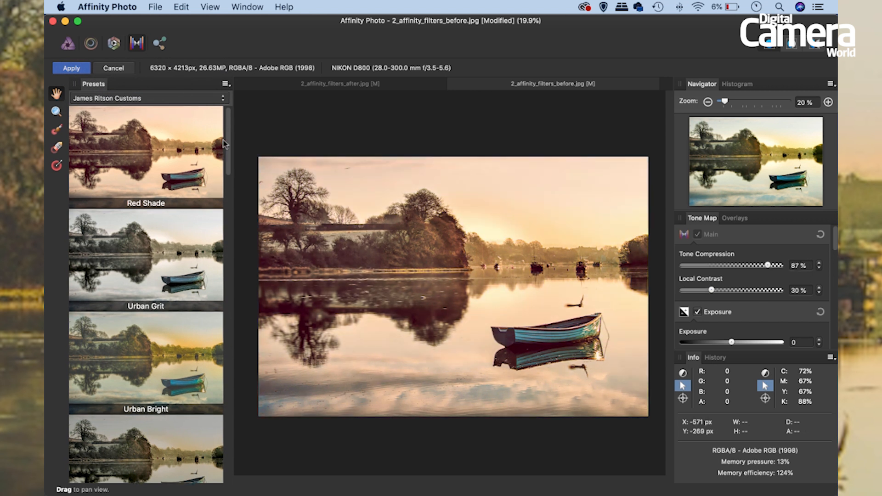
drag(225, 144, 225, 167)
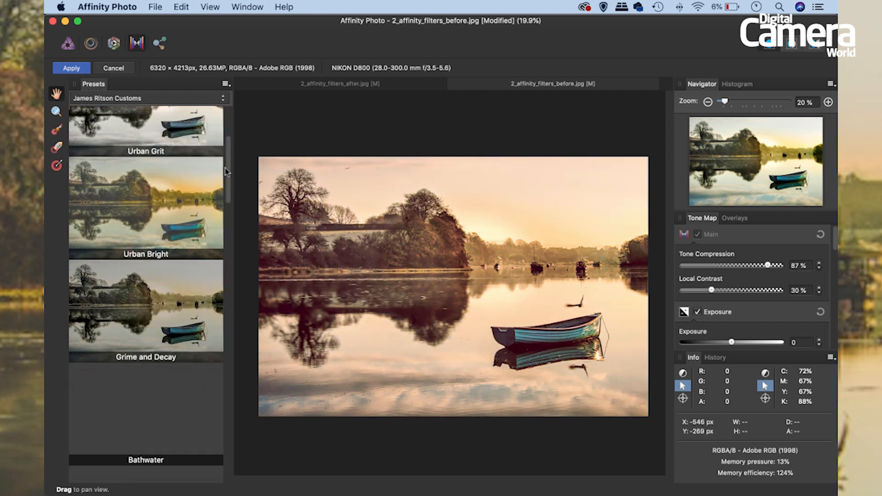
click(168, 200)
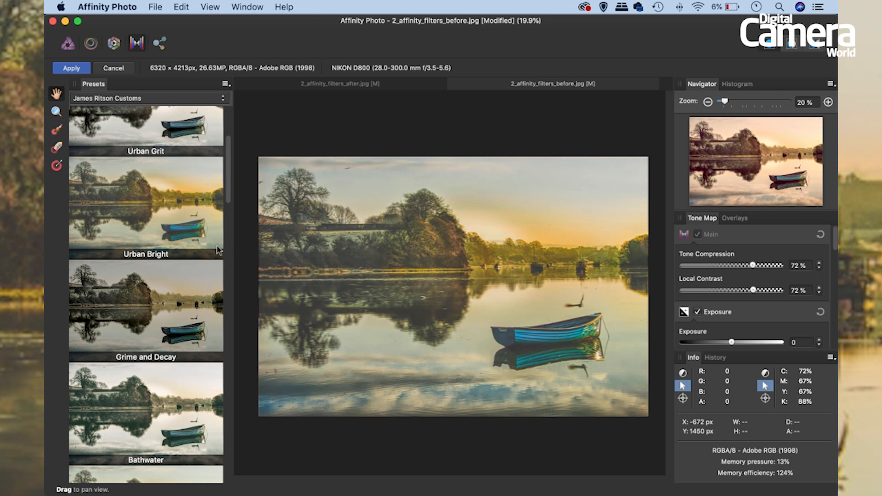
drag(230, 180, 225, 206)
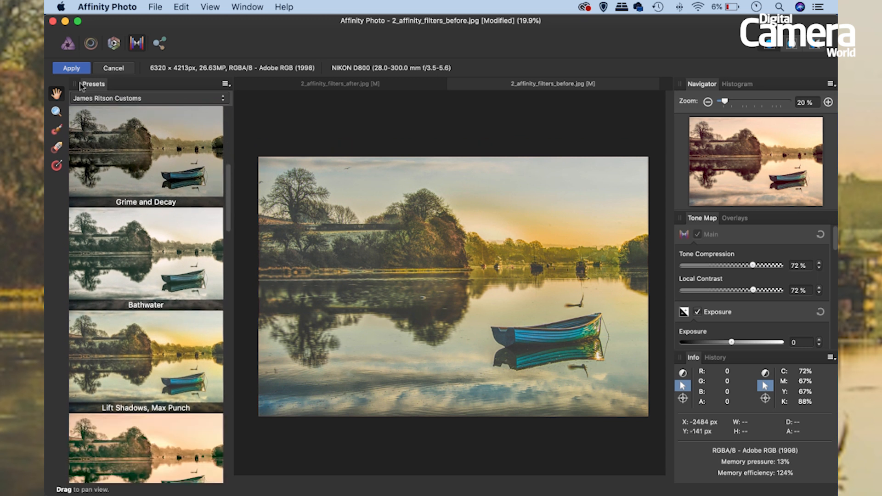
click(78, 69)
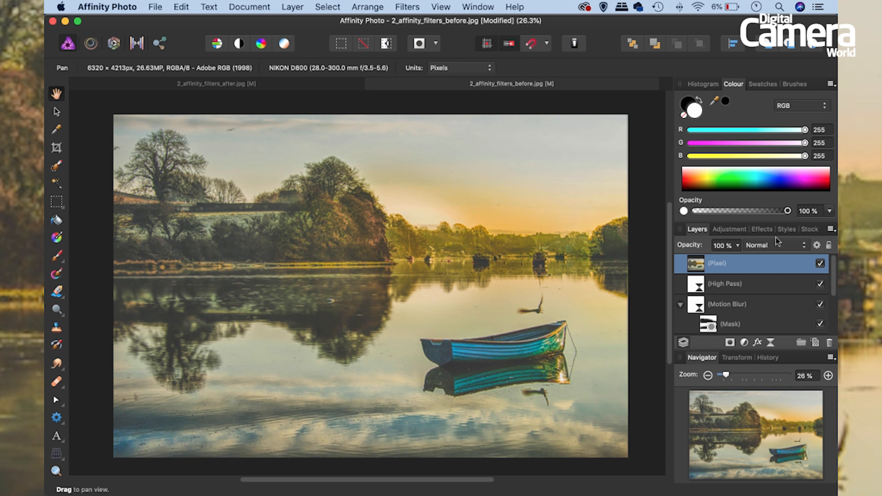
Set the tone-mapped pixel layer's opacity to 50%
click(738, 247)
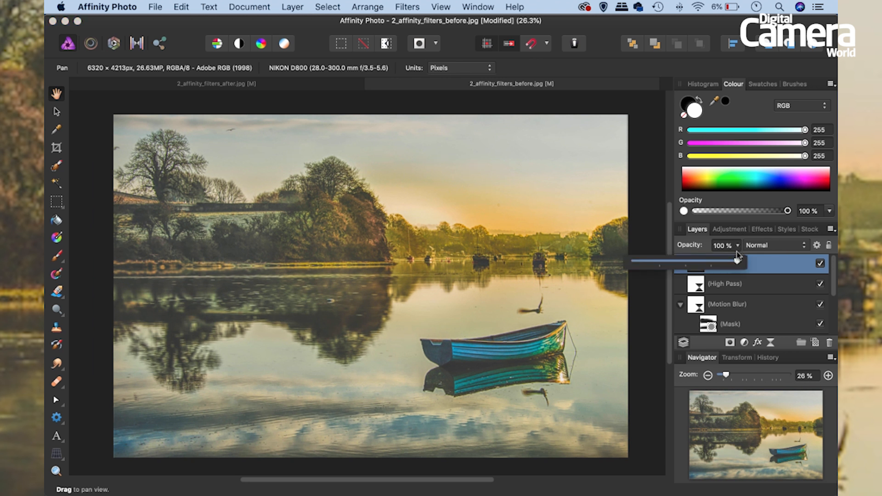
drag(715, 263, 686, 261)
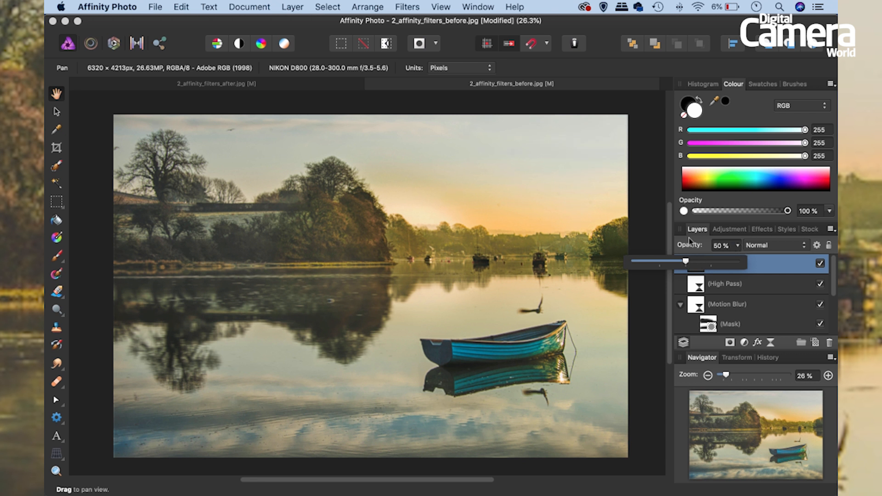
click(690, 241)
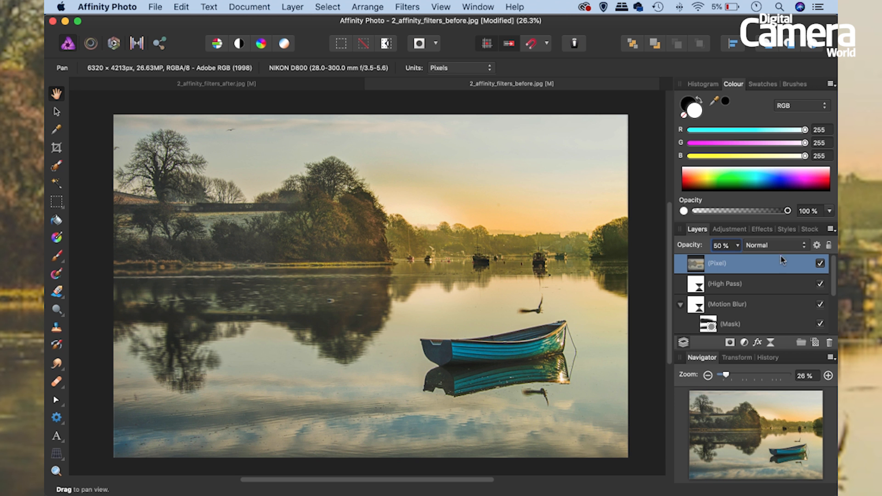
Hide every layer and mask above the Background layer to examine the original photo
scroll(833, 266, down, 5)
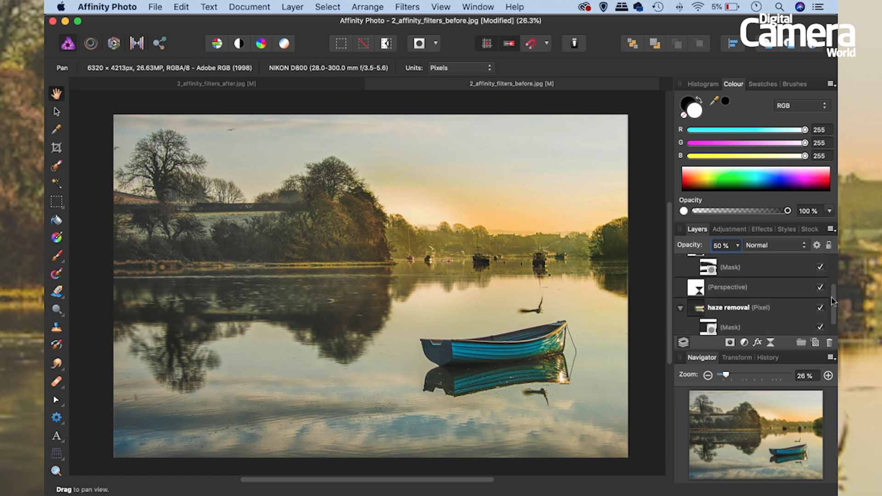
click(821, 306)
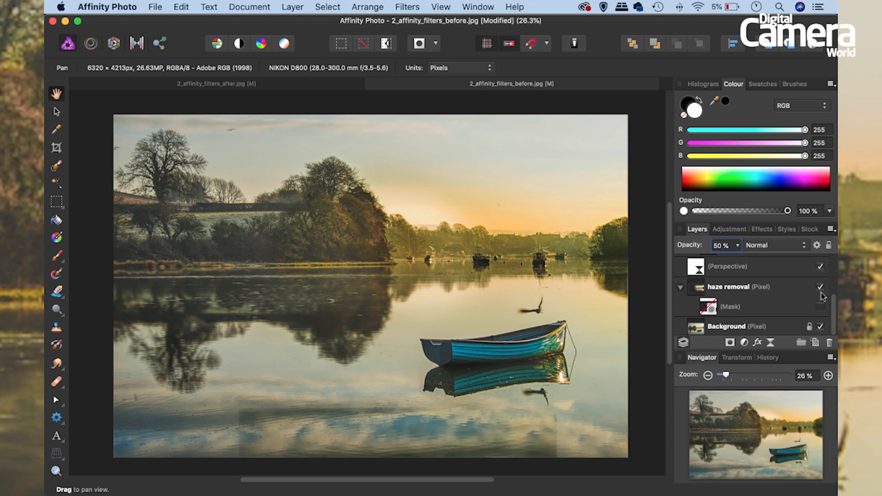
click(820, 287)
click(820, 267)
scroll(820, 274, up, 2)
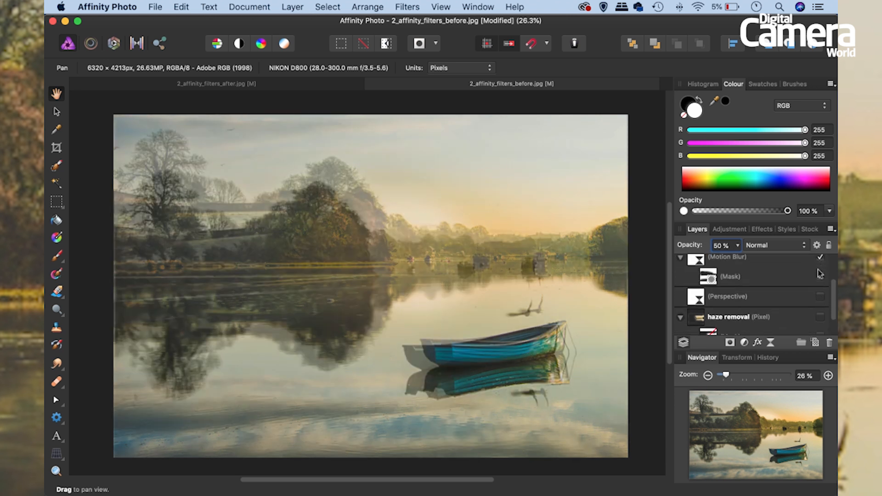
click(820, 279)
scroll(820, 279, up, 2)
click(820, 305)
click(821, 284)
click(820, 264)
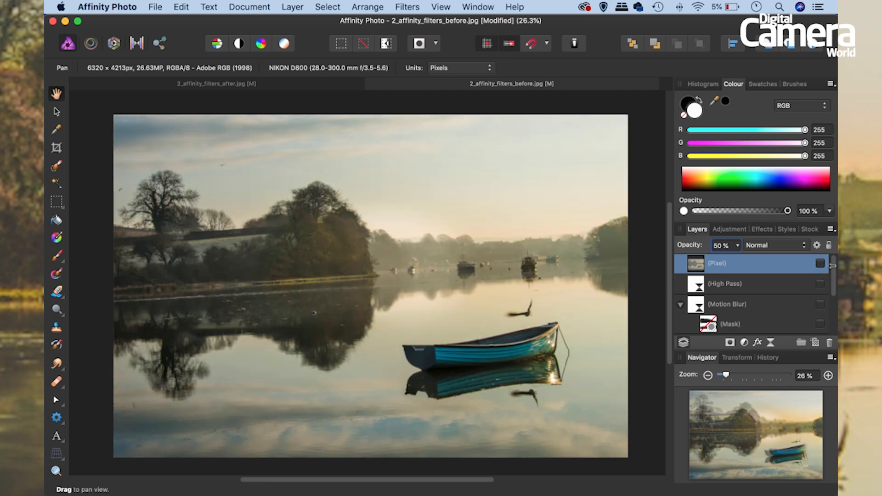
Show the haze removal layer and its mask again to review the masked haze effect
drag(833, 274, 835, 334)
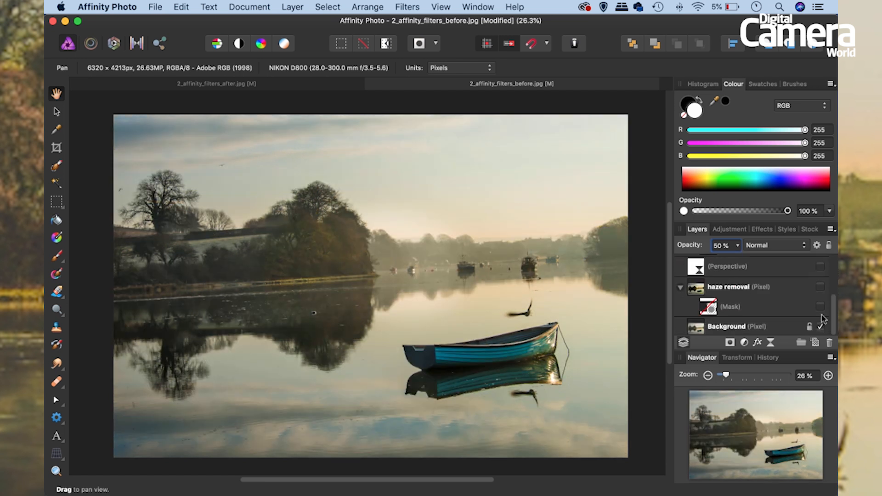
click(820, 287)
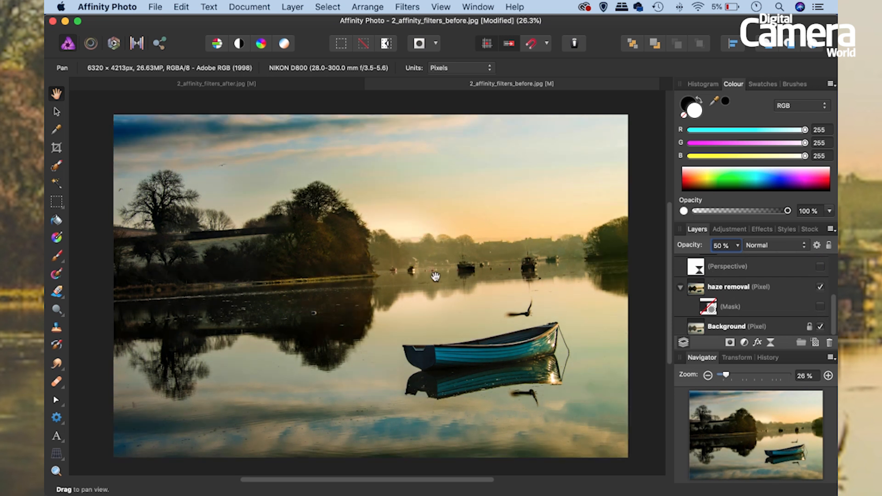
click(820, 307)
drag(834, 313, 831, 299)
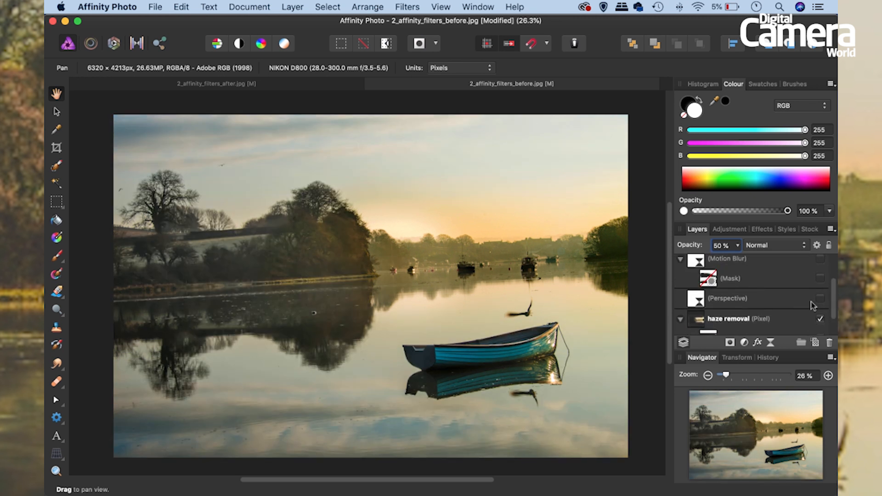
Show the Perspective, Motion Blur with its mask, High Pass and tone-mapped pixel layers again to review each effect
click(820, 299)
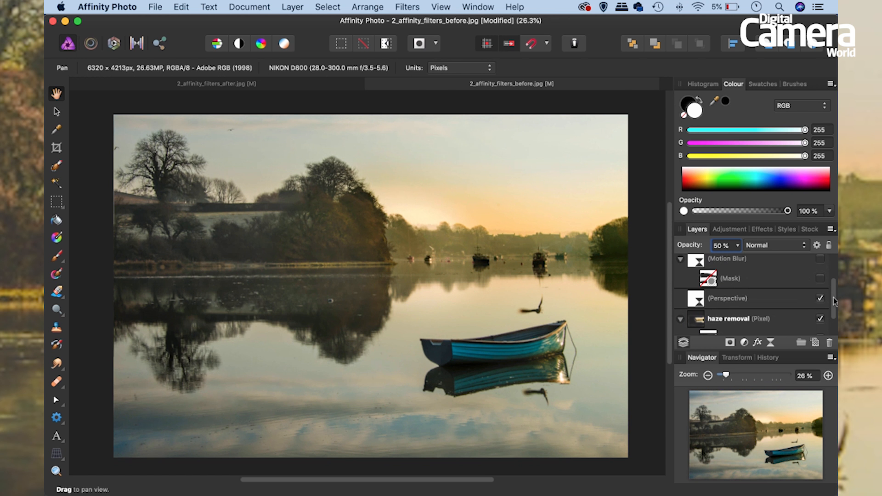
drag(831, 298, 829, 282)
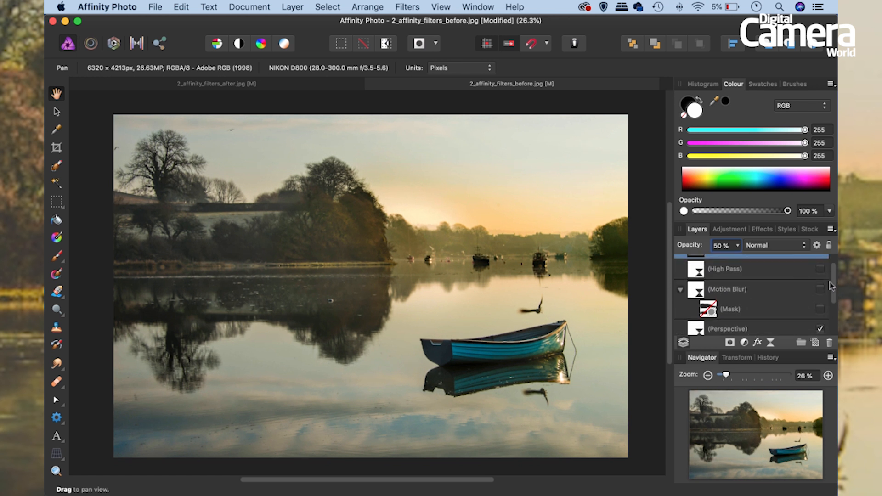
click(819, 289)
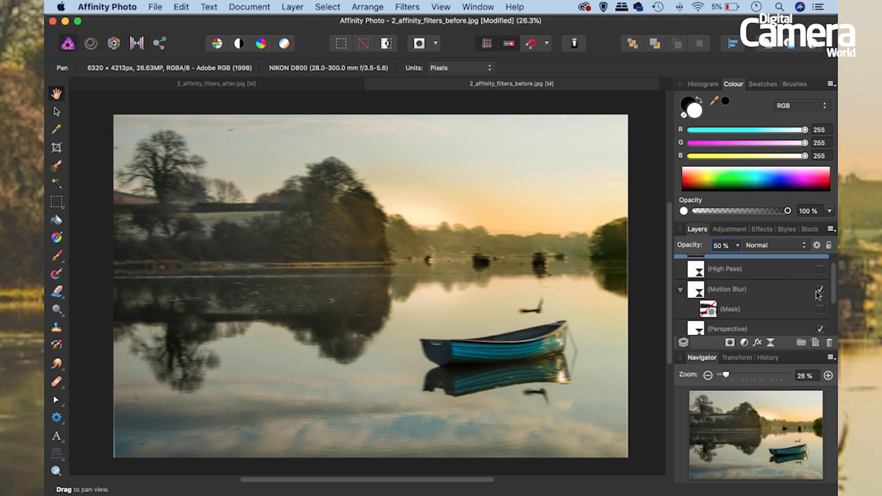
click(820, 309)
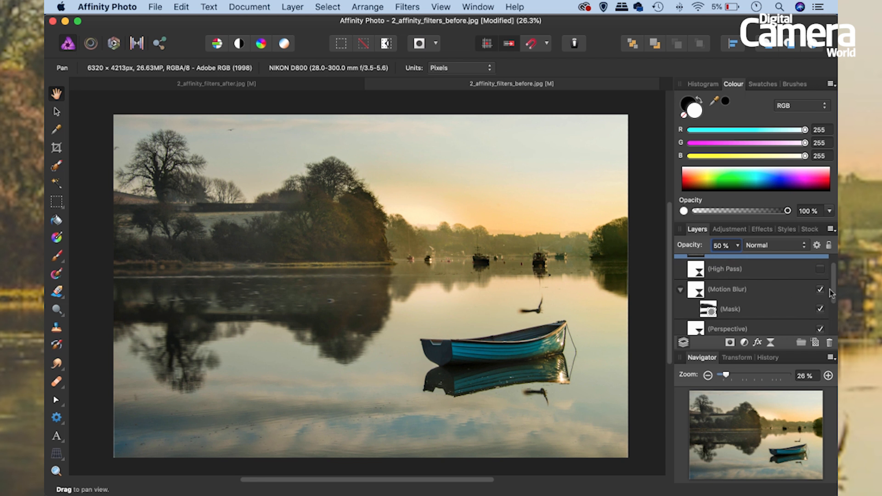
drag(833, 293, 834, 277)
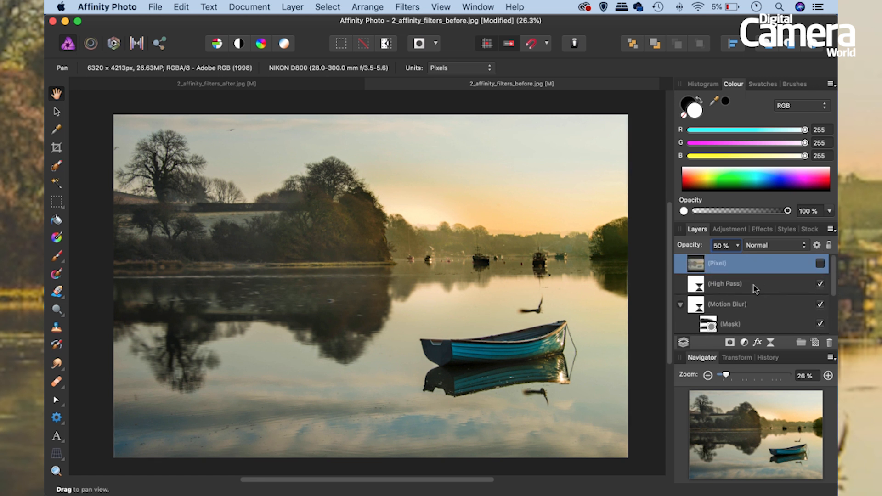
click(821, 264)
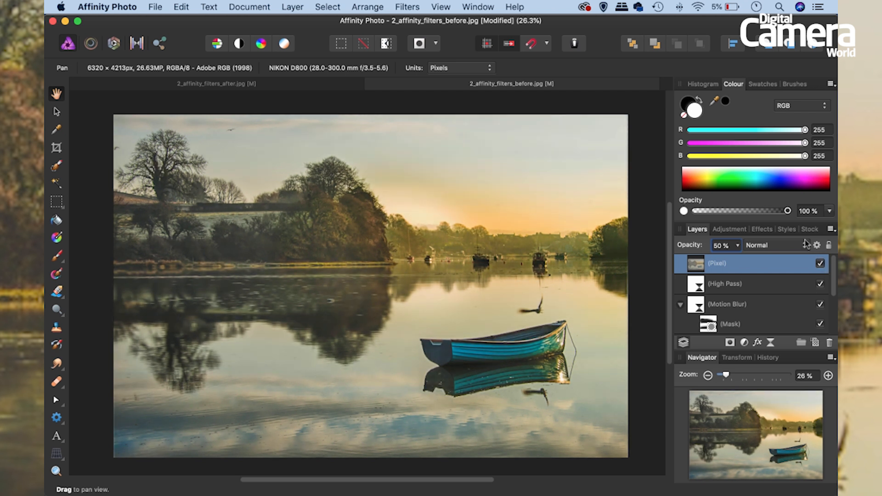